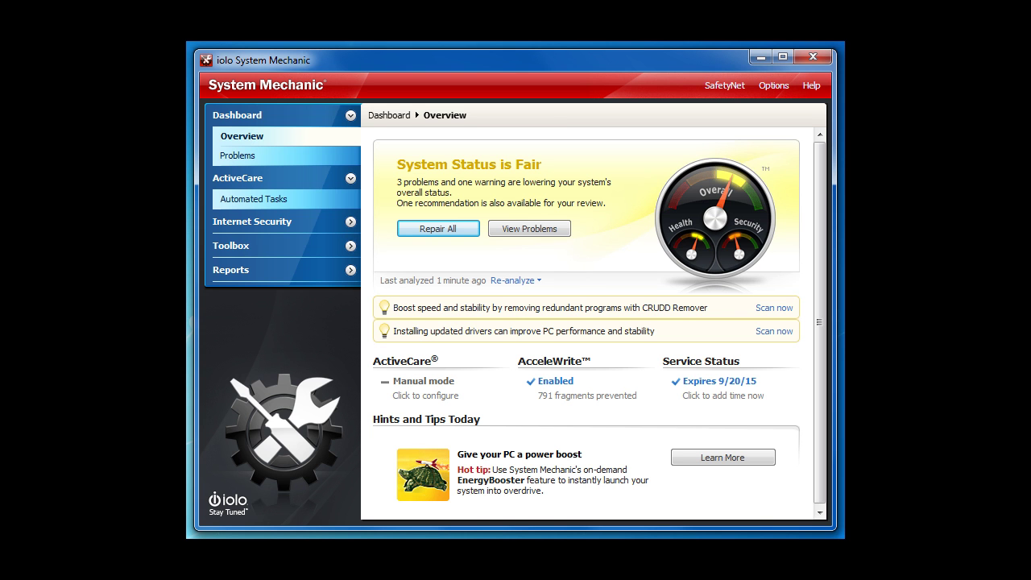
- Review the list of detected problems, repair all of them, and dismiss the summary of actions performed
click(529, 228)
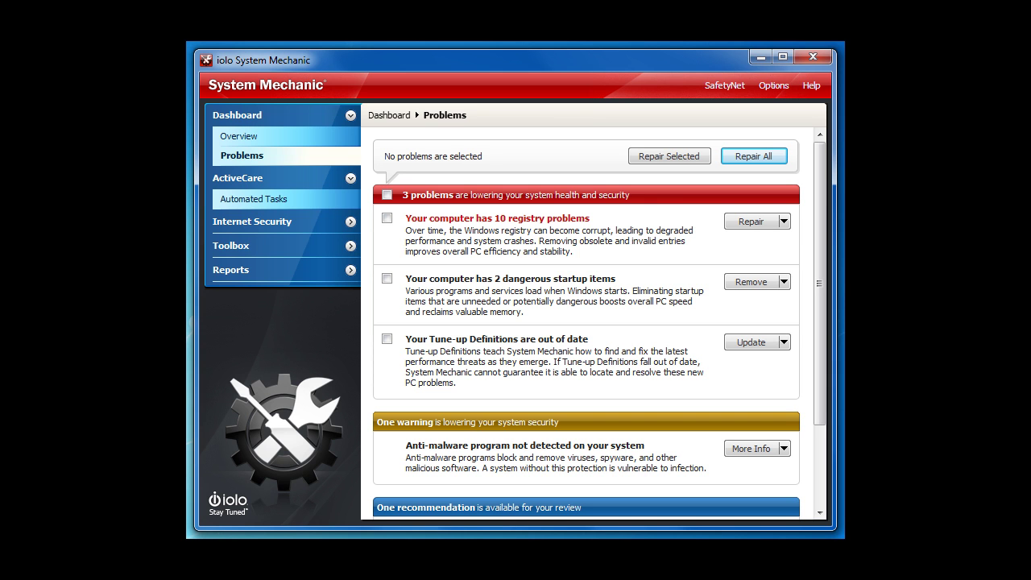
scroll(600, 322, down, 2)
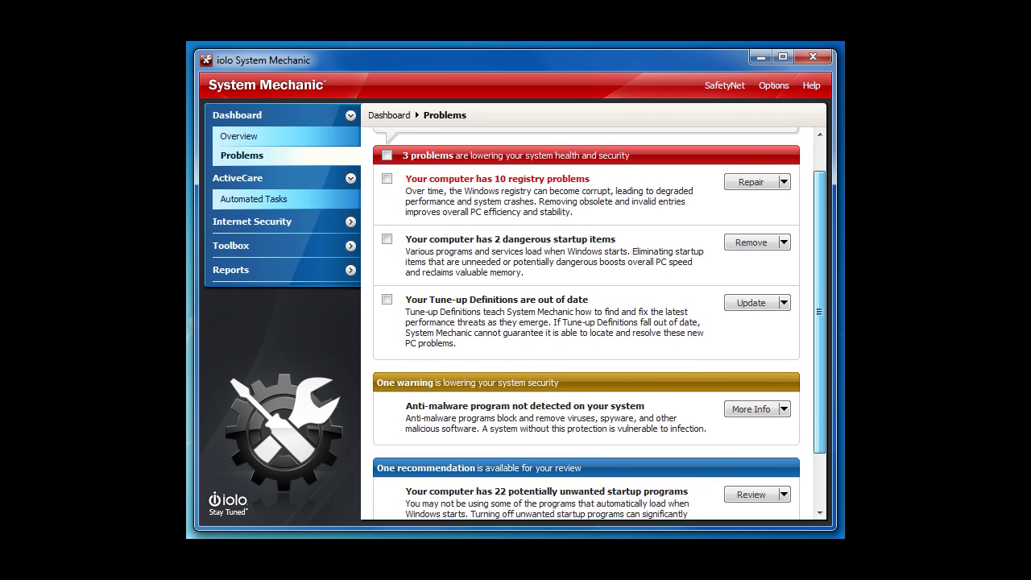
scroll(599, 323, down, 2)
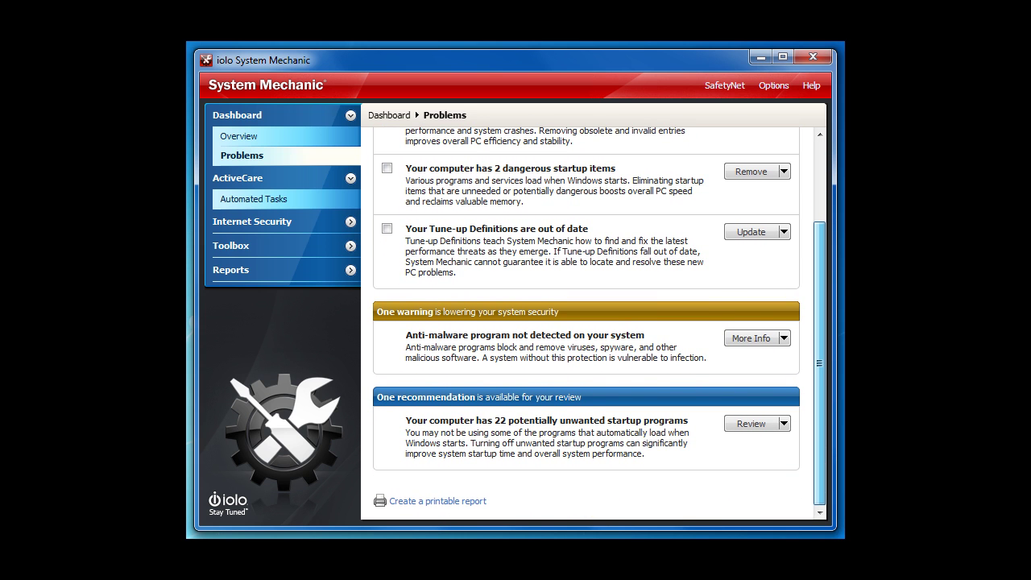
scroll(599, 322, up, 4)
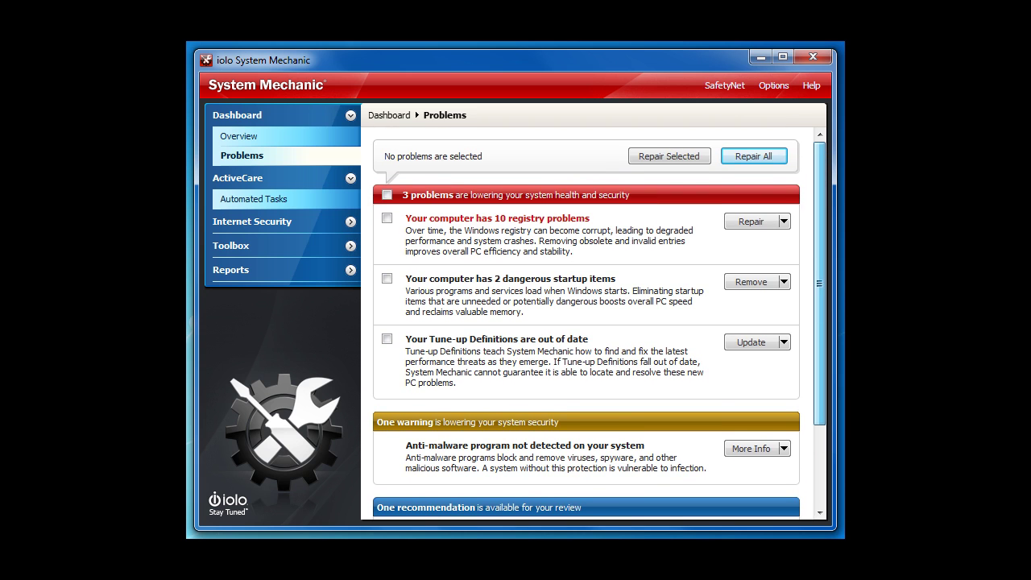
click(754, 156)
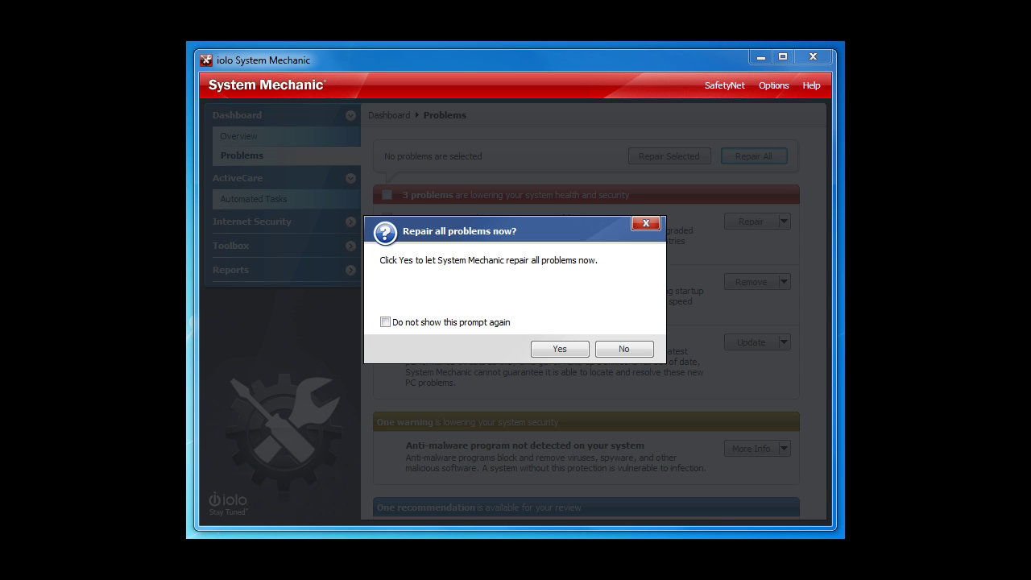
key(Return)
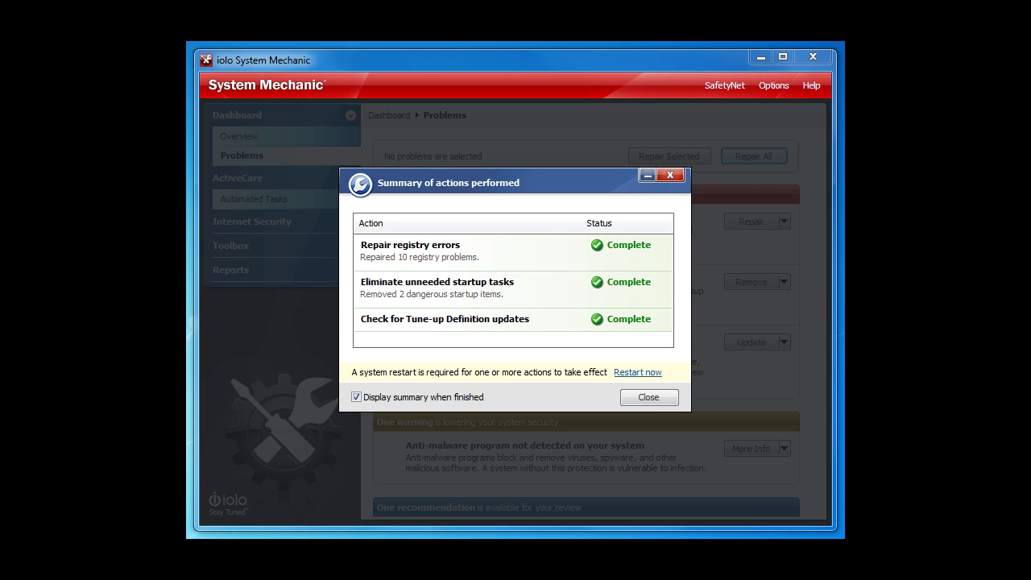
key(Return)
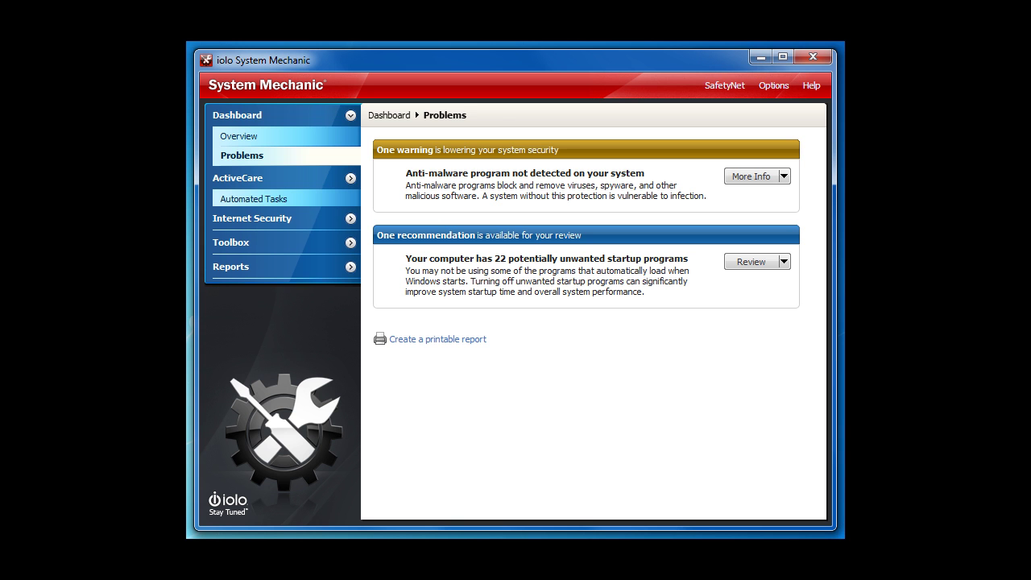
- In ActiveCare's Automated Tasks, enable automatic startup configuration optimization, system drive optimization, and recovery of unused memory
click(254, 199)
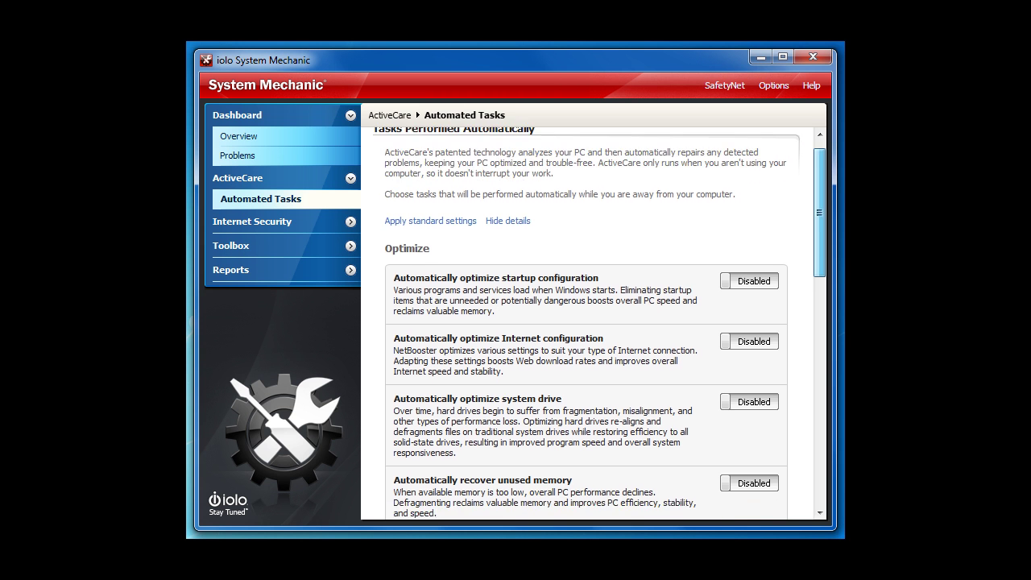
scroll(594, 322, down, 5)
scroll(594, 322, down, 5)
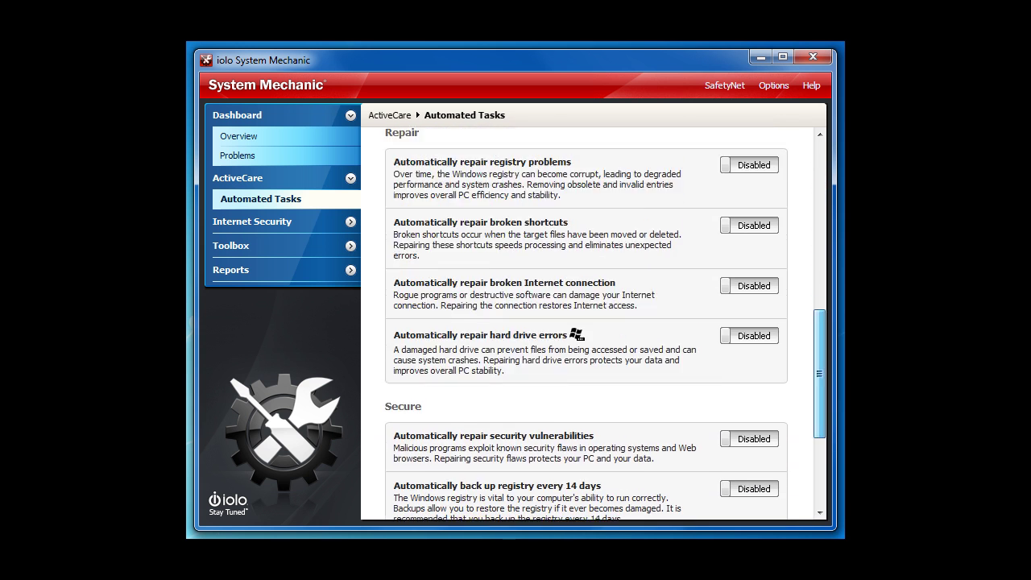
scroll(594, 322, up, 10)
click(749, 299)
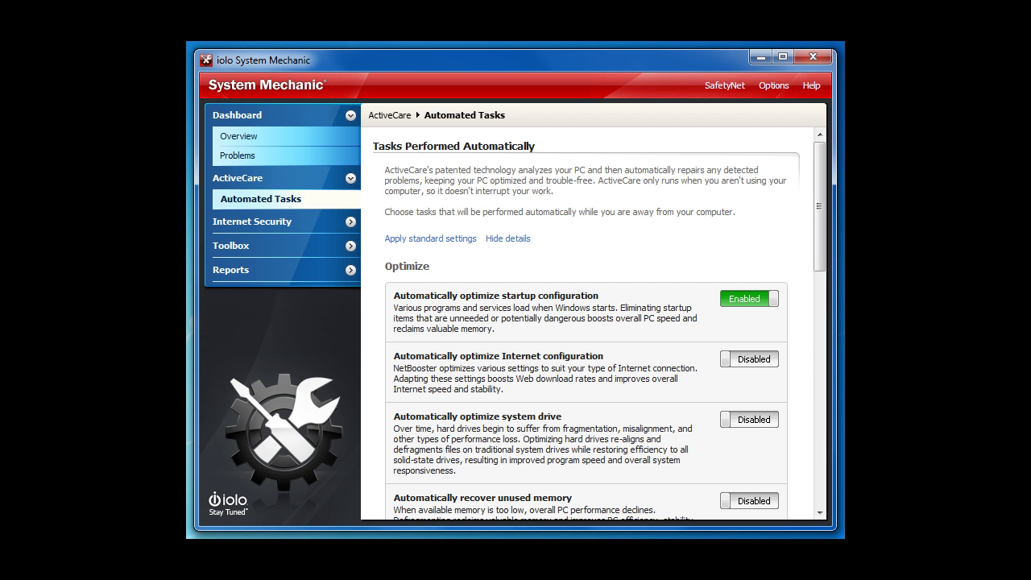
click(750, 359)
scroll(594, 322, down, 1)
click(749, 360)
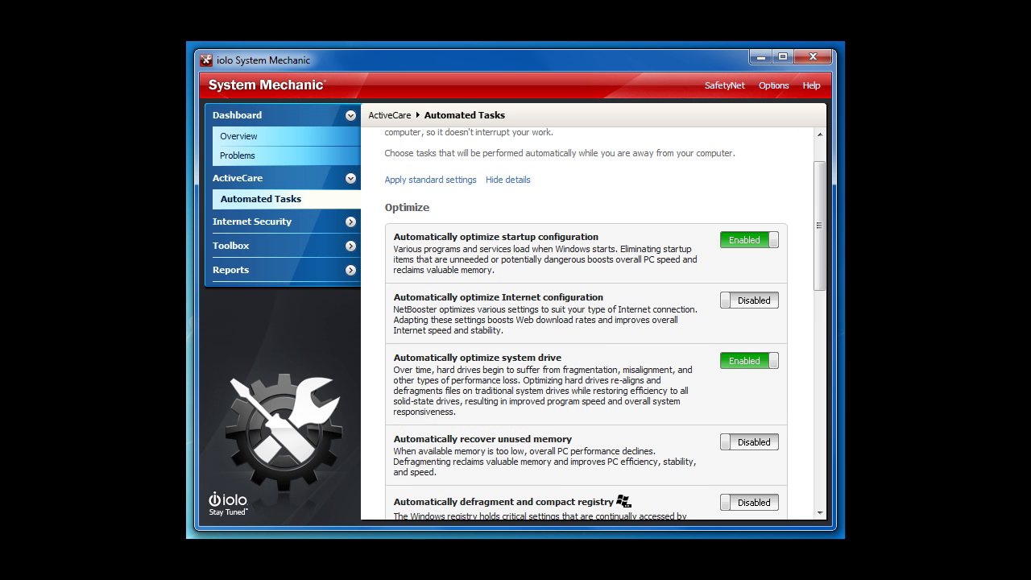
scroll(593, 323, down, 1)
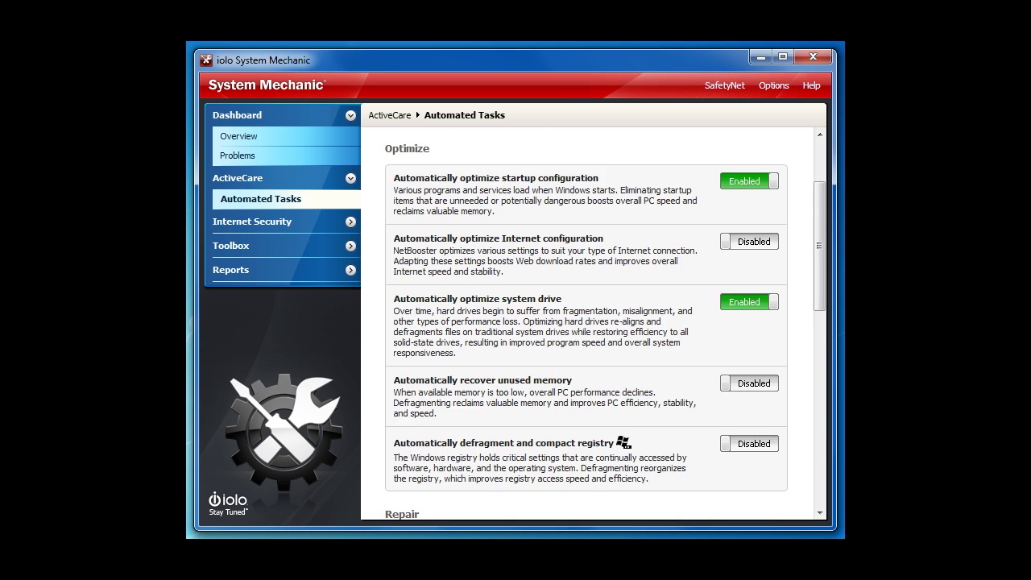
click(749, 384)
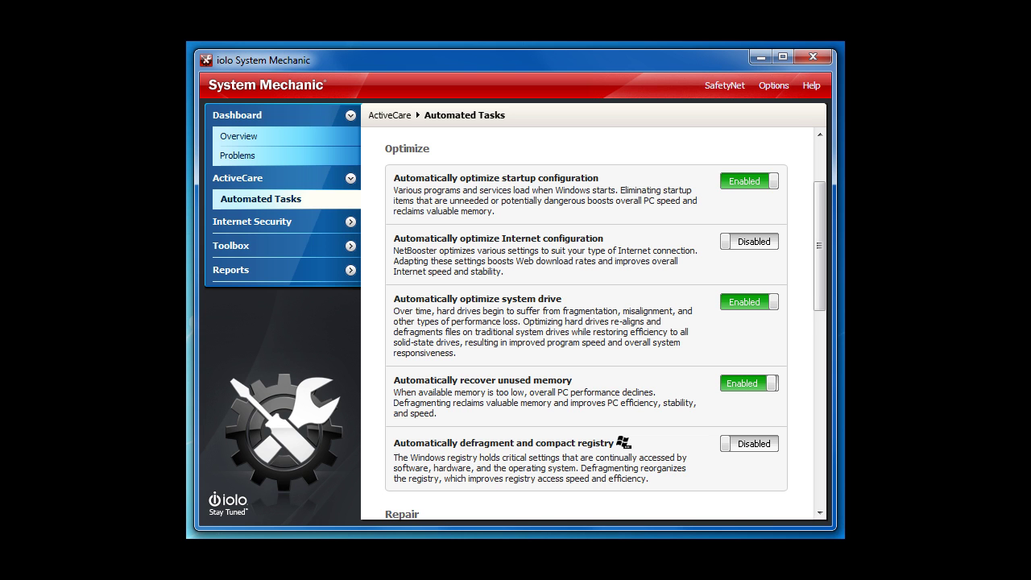
- Enable automatic registry defragmenting and compacting, dismiss its tip, and disable the task again
scroll(594, 323, down, 1)
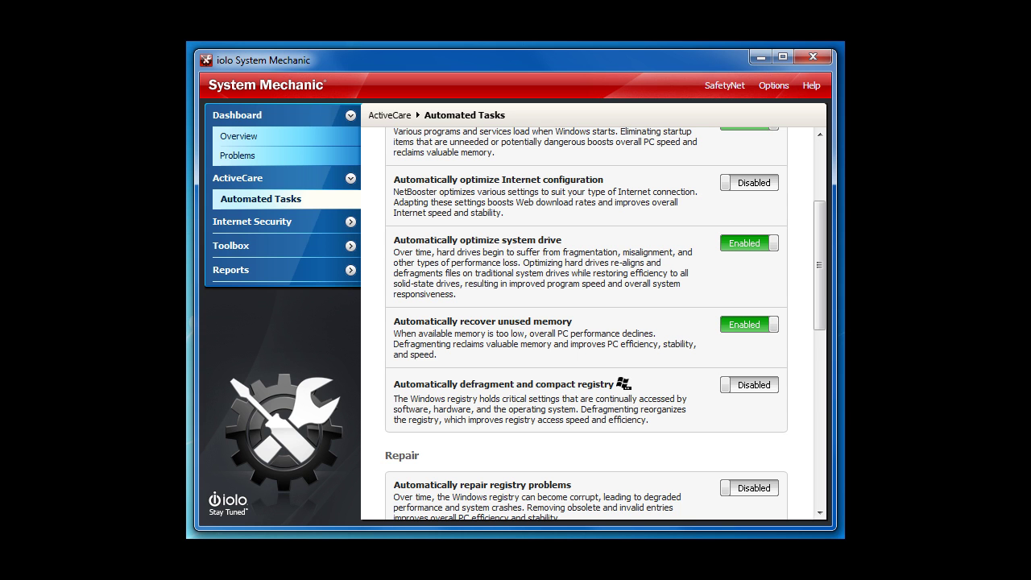
click(749, 384)
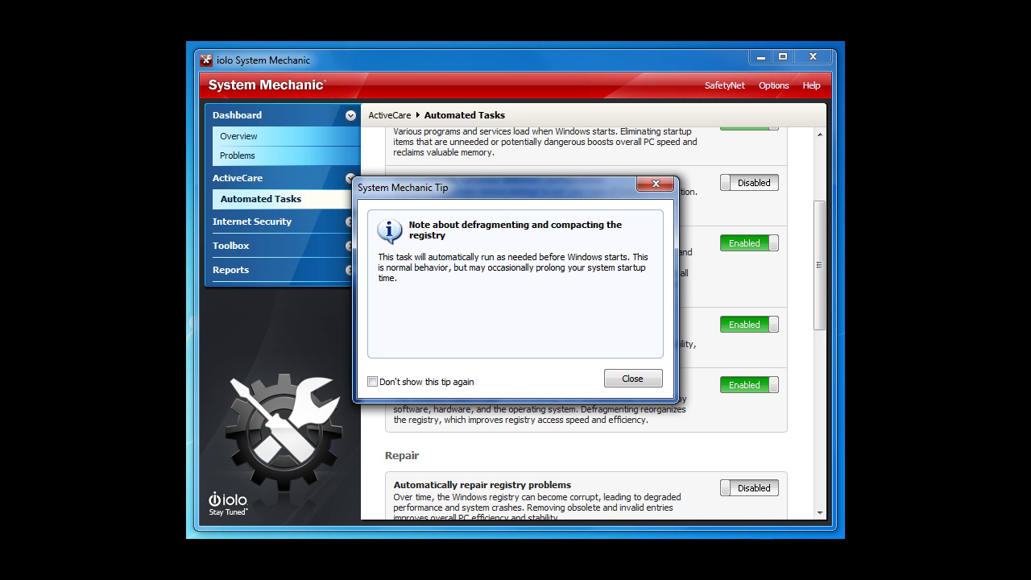
click(633, 378)
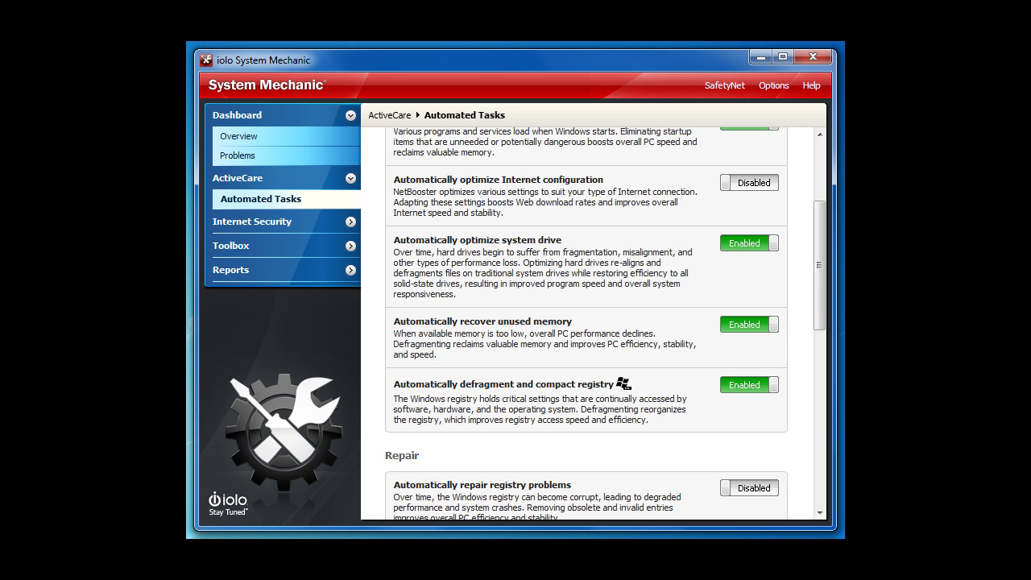
click(749, 385)
- Enable automatic repair of hard drive errors among the Repair tasks and dismiss its tip
scroll(586, 322, down, 1)
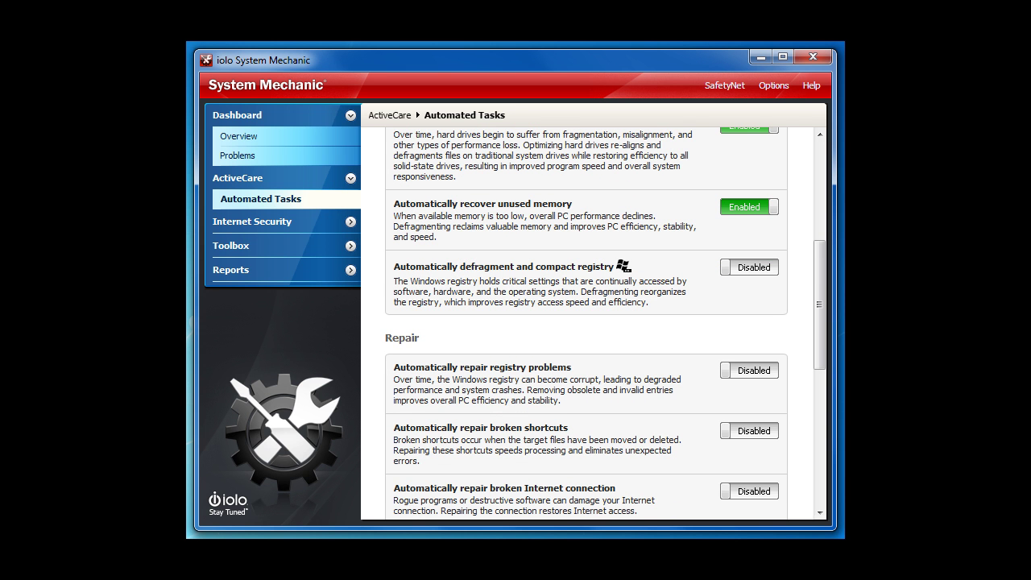
scroll(606, 322, down, 2)
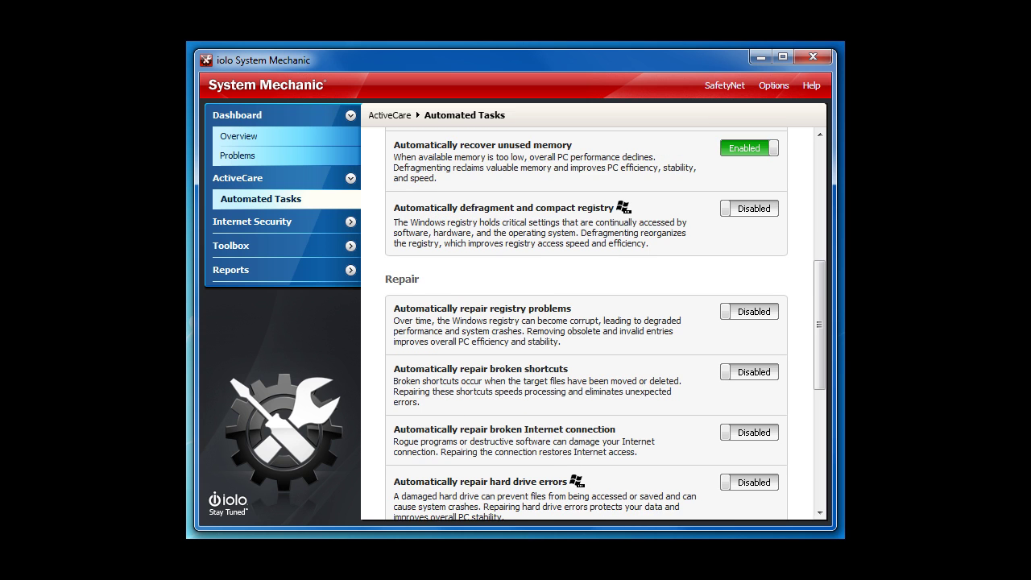
scroll(605, 322, down, 2)
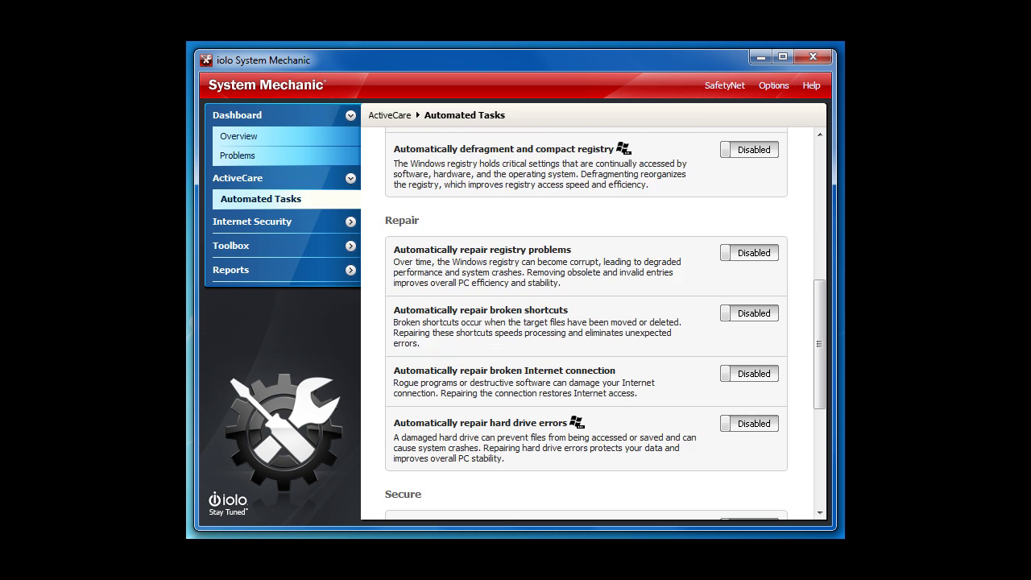
scroll(594, 323, down, 2)
click(749, 365)
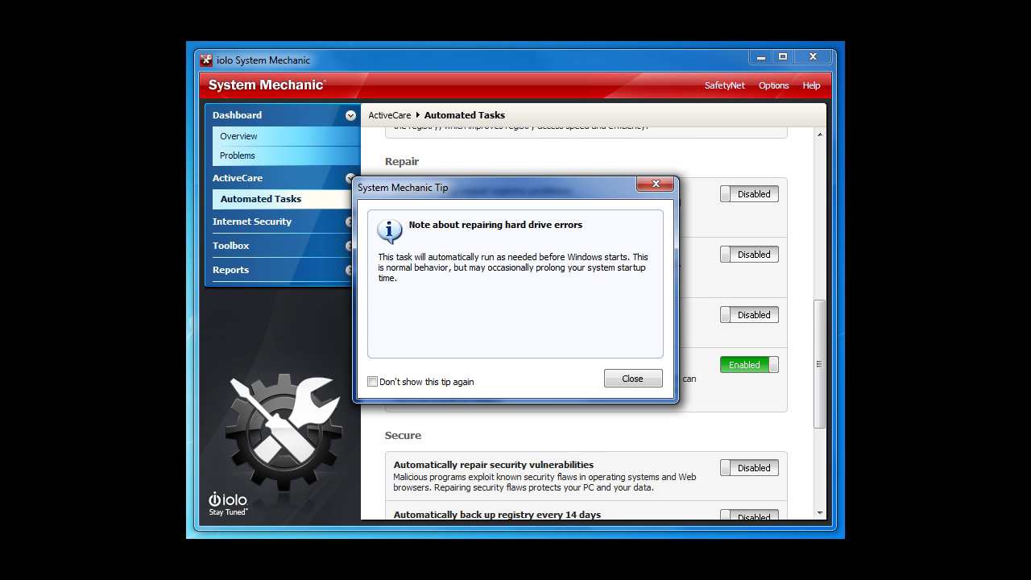
click(634, 379)
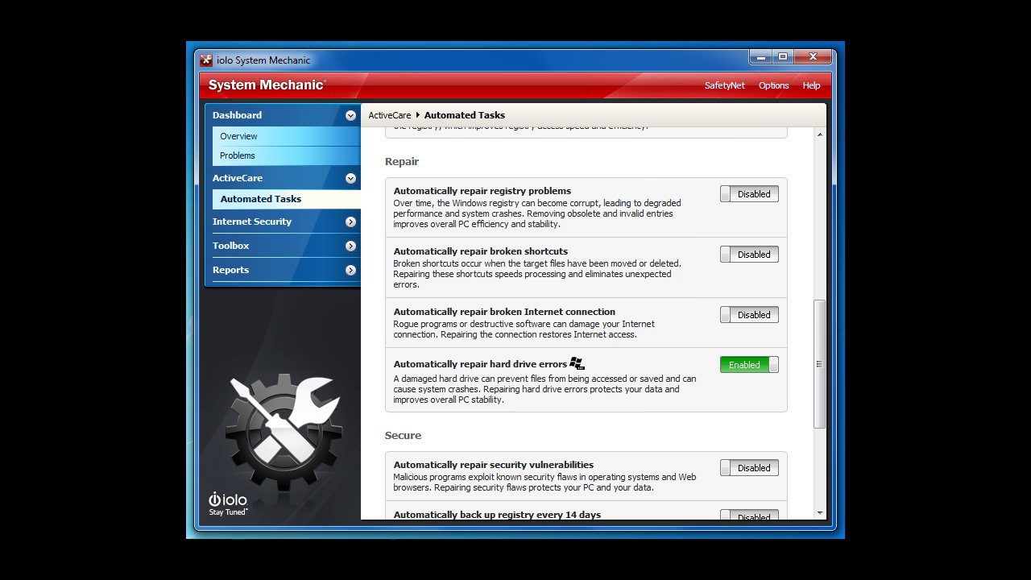
- Enable automatic cleanup of system clutter among the Maintain tasks
scroll(593, 322, down, 4)
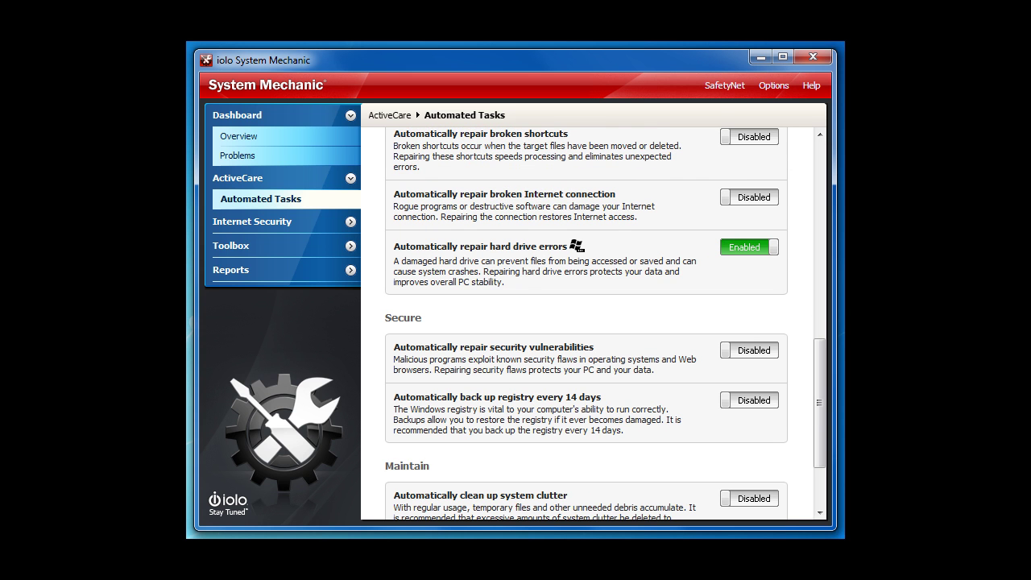
scroll(593, 322, down, 3)
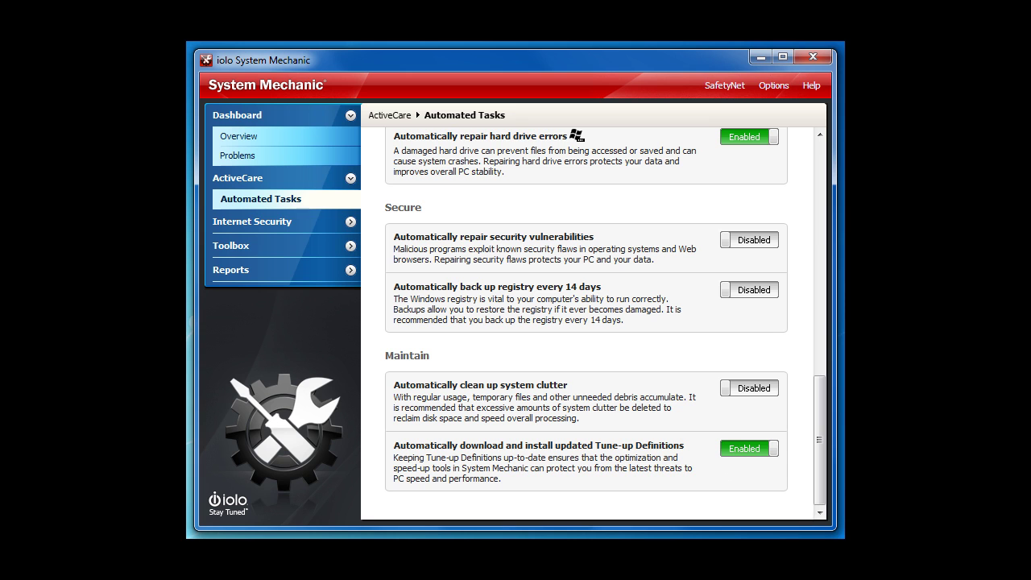
click(749, 388)
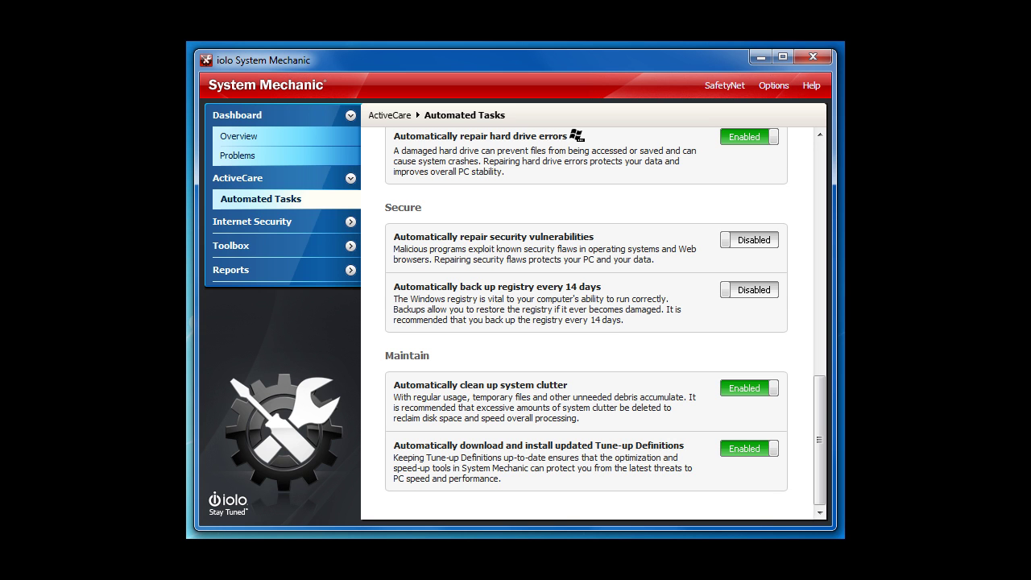
- Examine the Internet Security anti-malware and firewall status along with the options offered for each
click(282, 221)
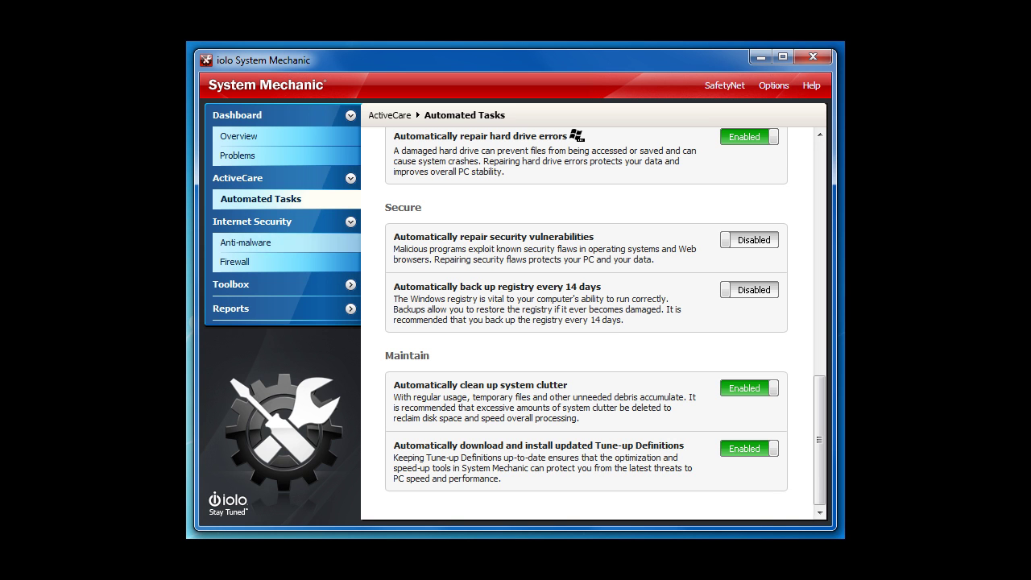
click(266, 242)
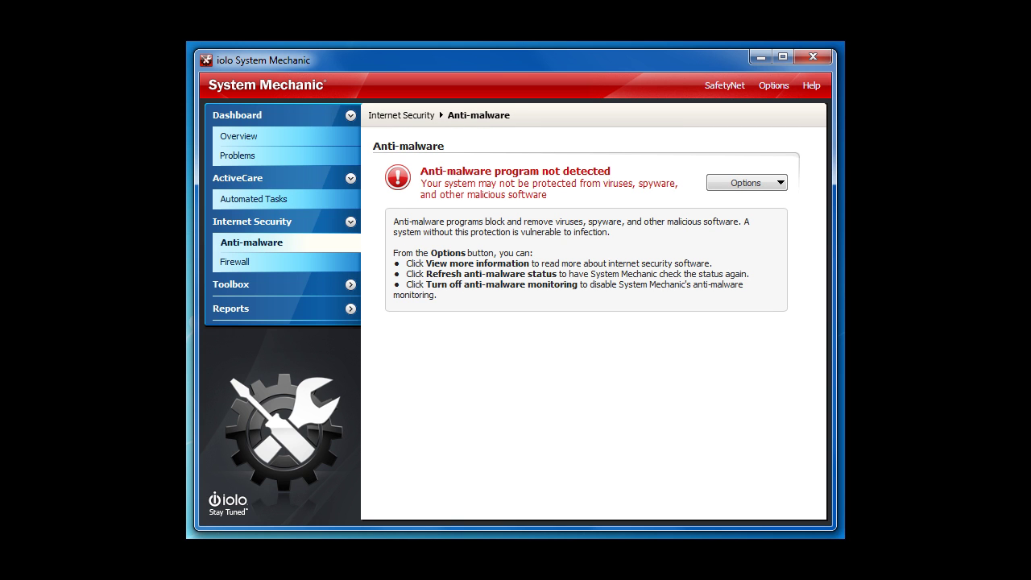
click(747, 183)
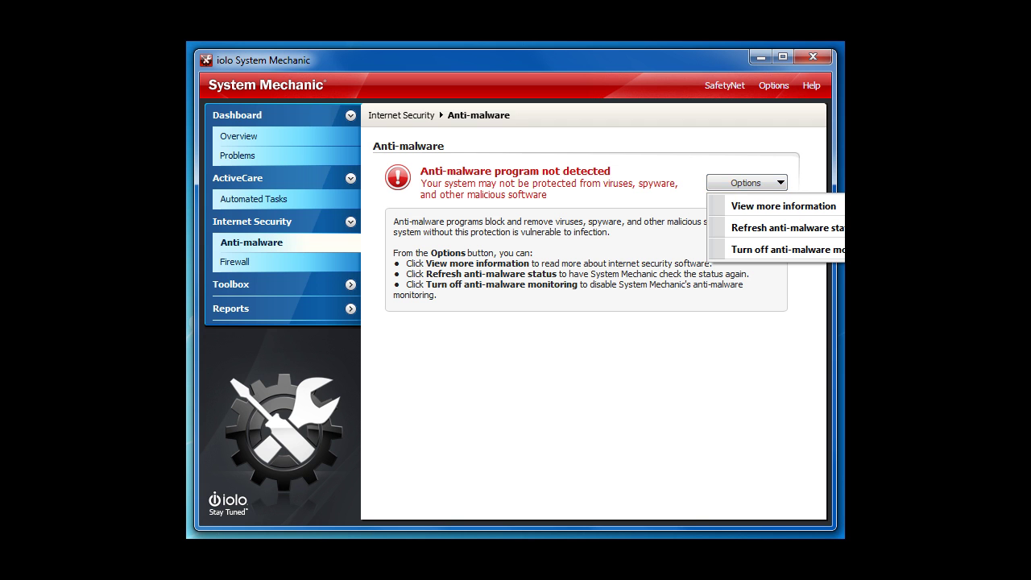
click(235, 262)
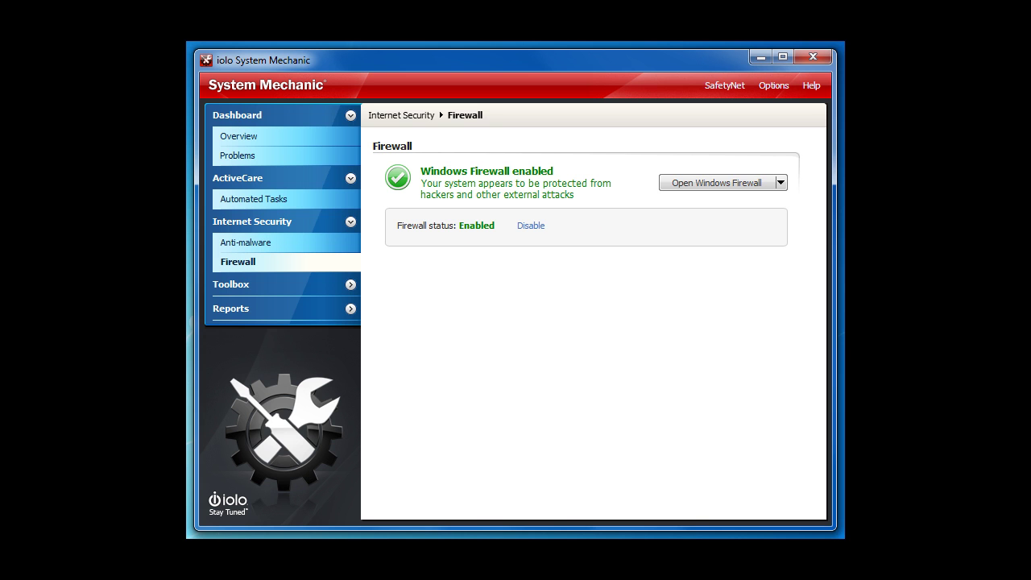
click(781, 183)
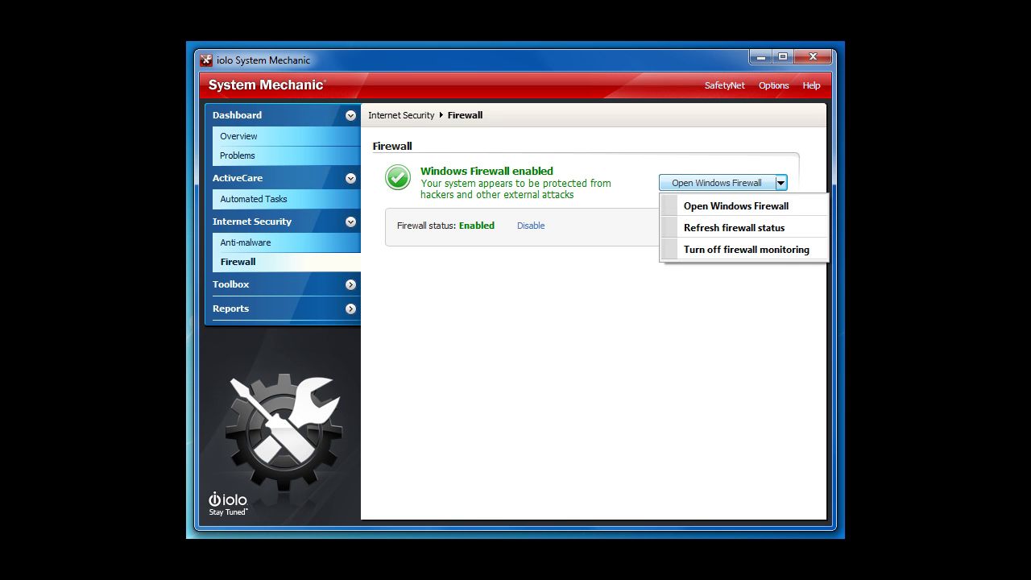
key(Escape)
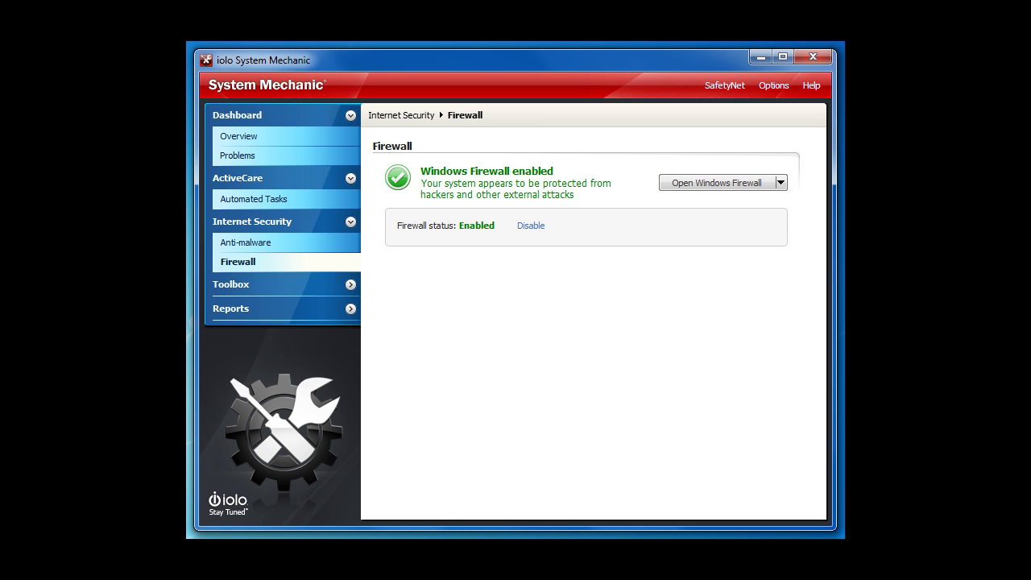
- Look over the Toolbox's All-in-one Tools and start PC TotalCare
click(350, 285)
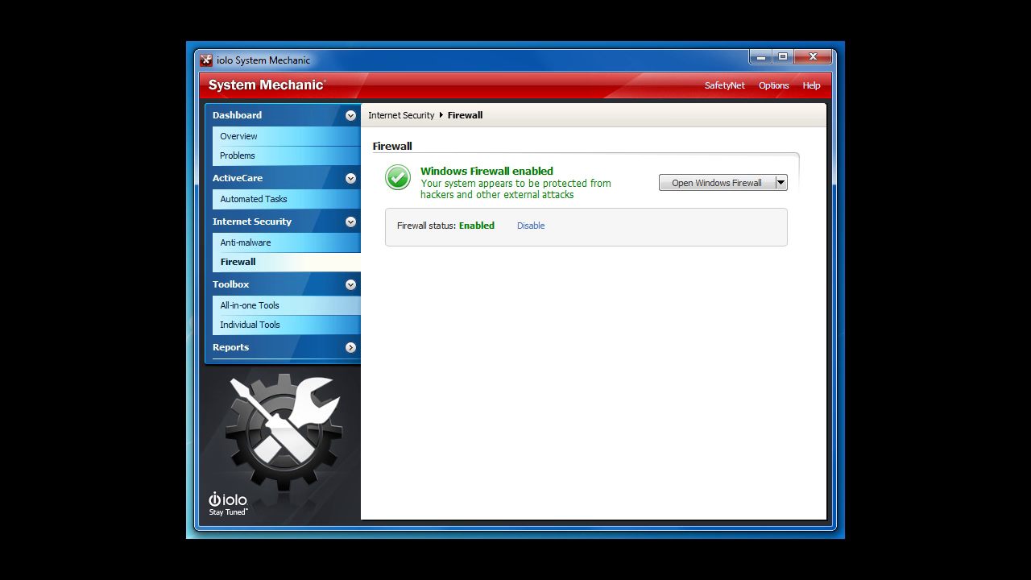
click(256, 305)
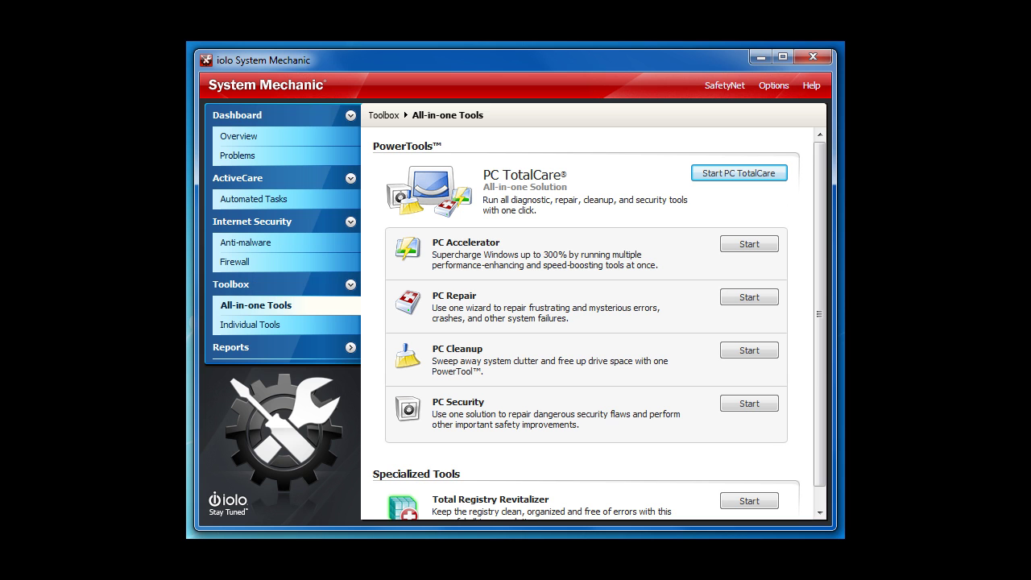
drag(819, 314, 819, 333)
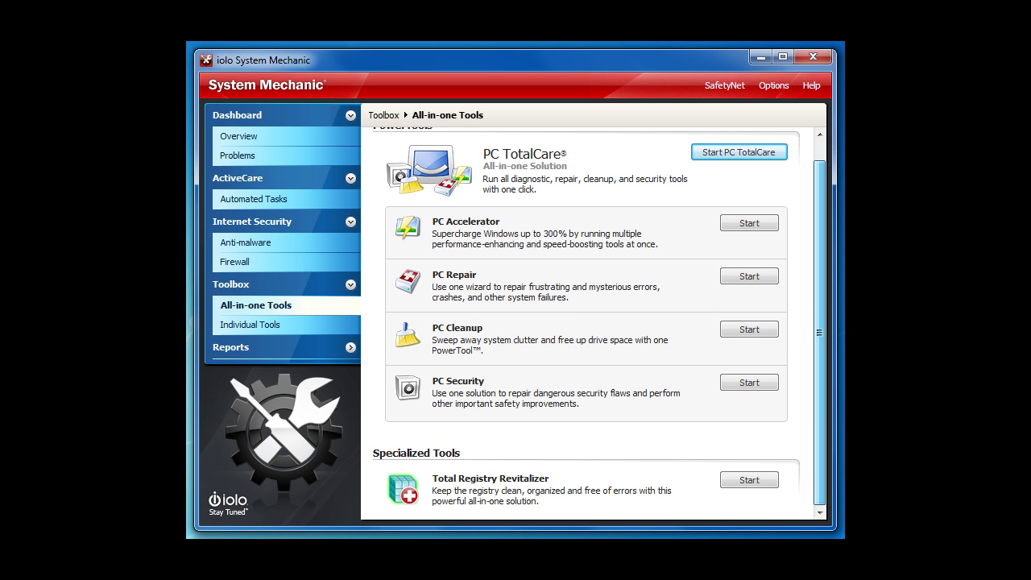
scroll(599, 324, up, 1)
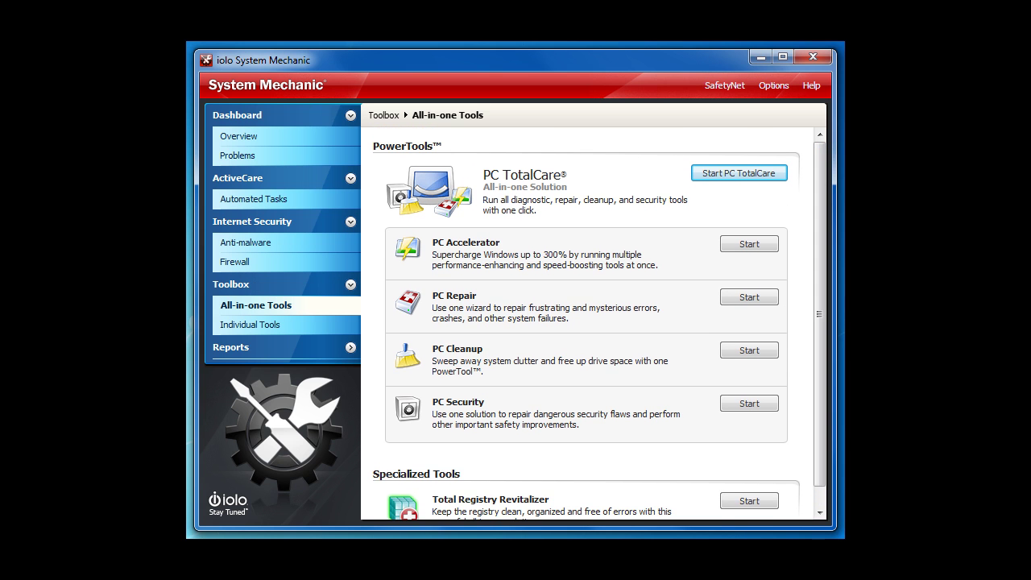
click(739, 173)
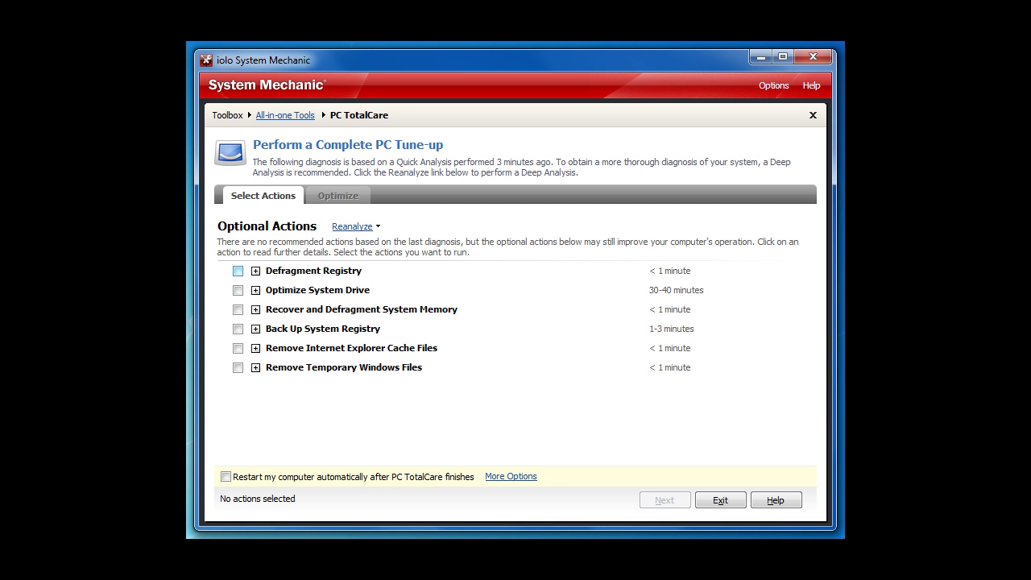
- Run PC TotalCare with Defragment Registry, Remove Internet Explorer Cache Files and Remove Temporary Windows Files selected, and exit the tool
click(238, 270)
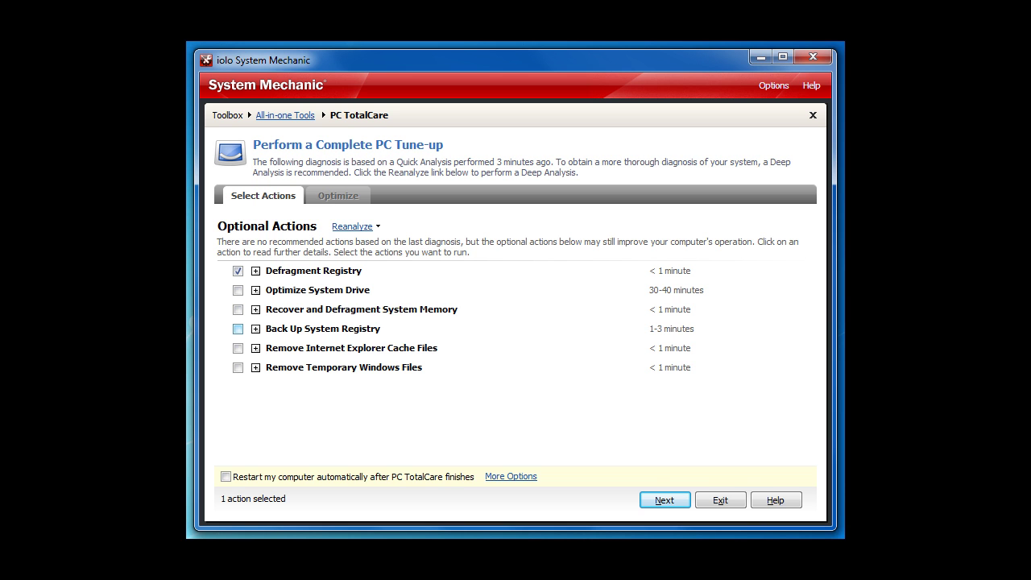
click(238, 348)
click(238, 367)
click(665, 501)
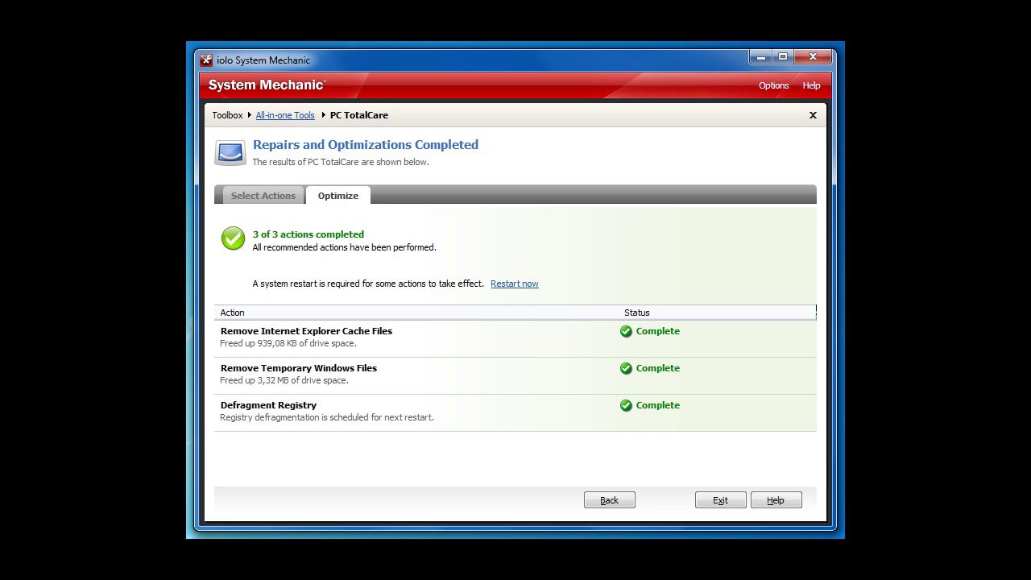
click(720, 501)
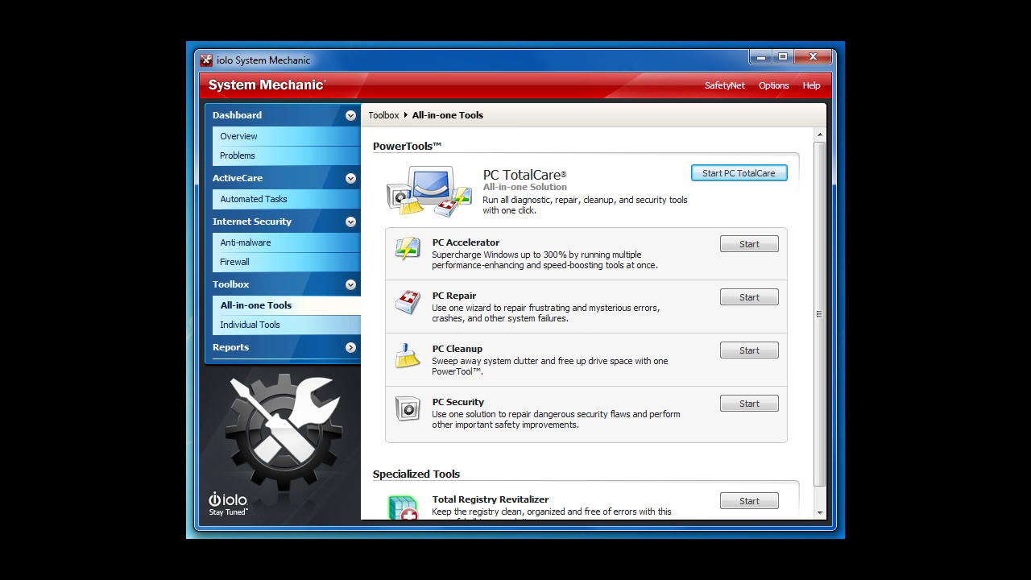
- Defragment the system memory with Memory Mechanic from the Individual Tools, and exit the tool
click(251, 324)
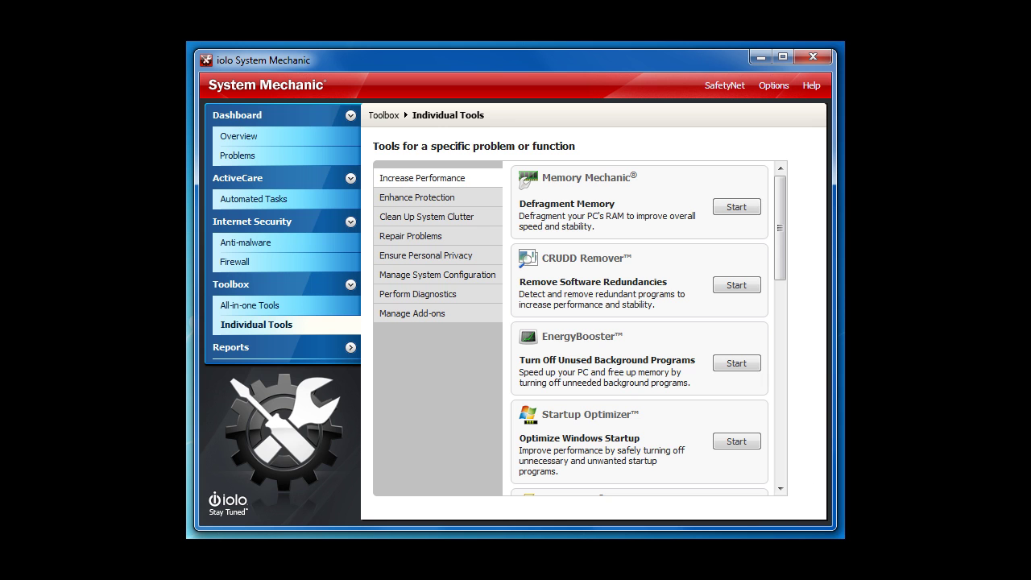
click(736, 207)
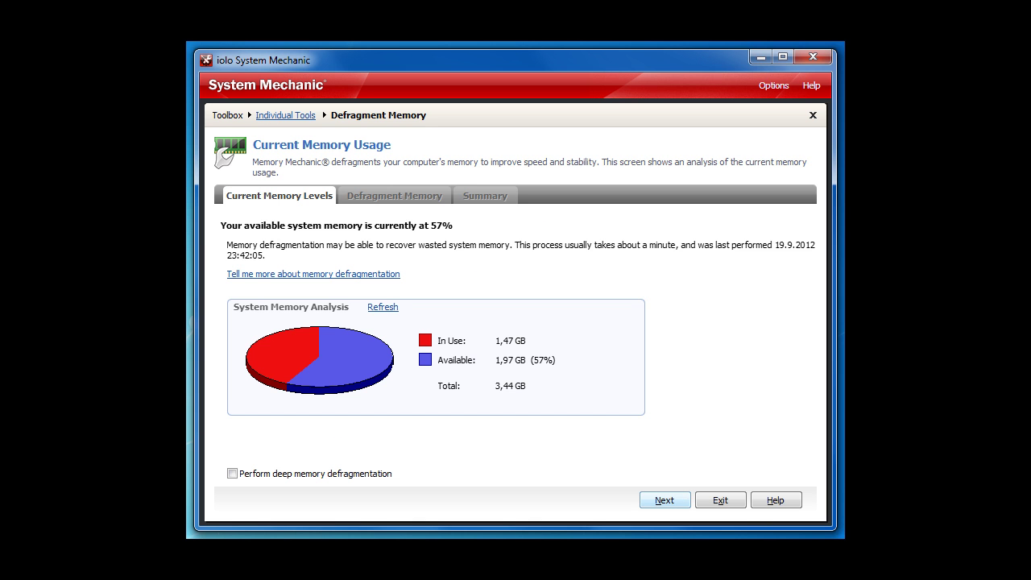
key(Return)
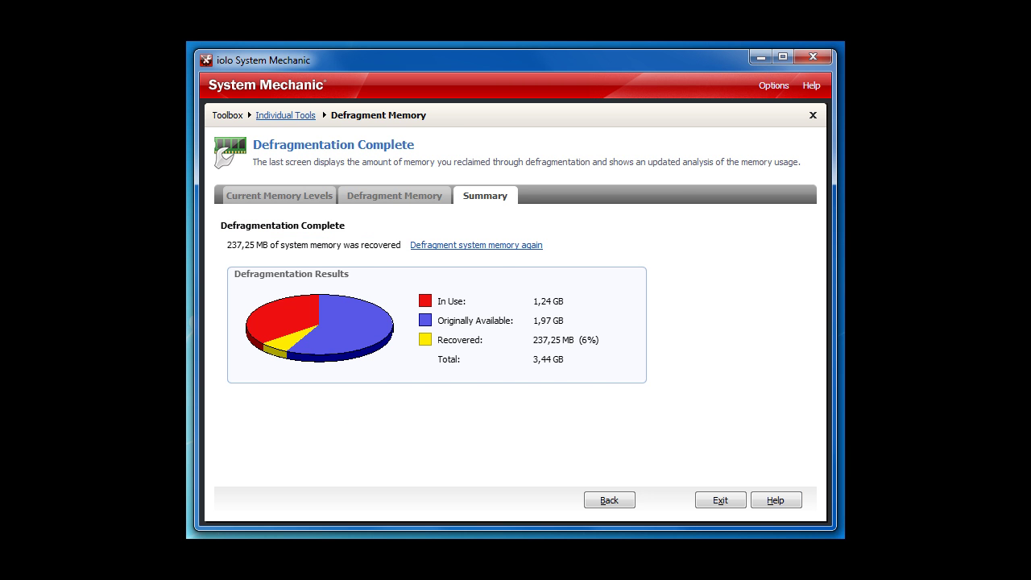
click(610, 500)
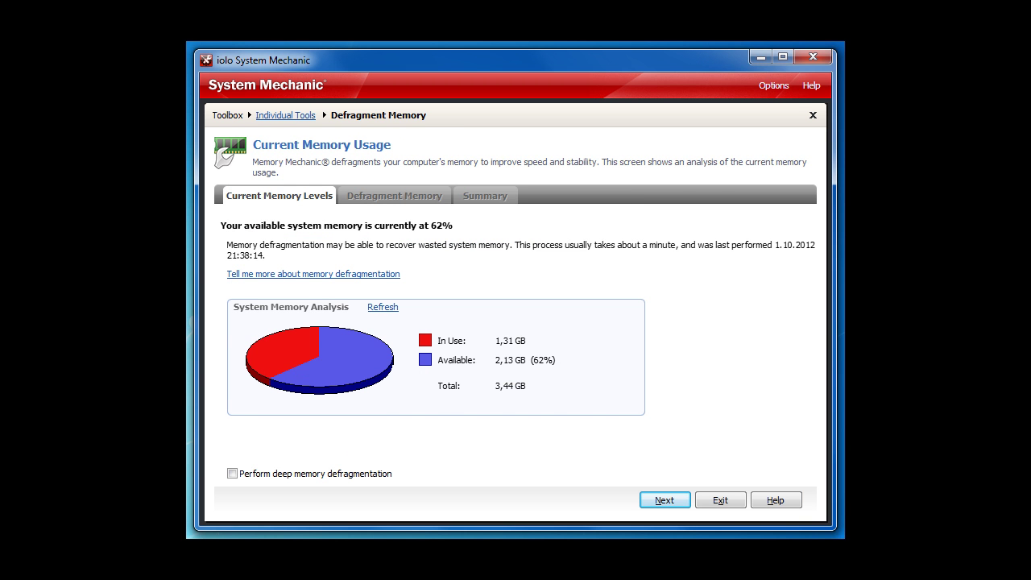
click(721, 500)
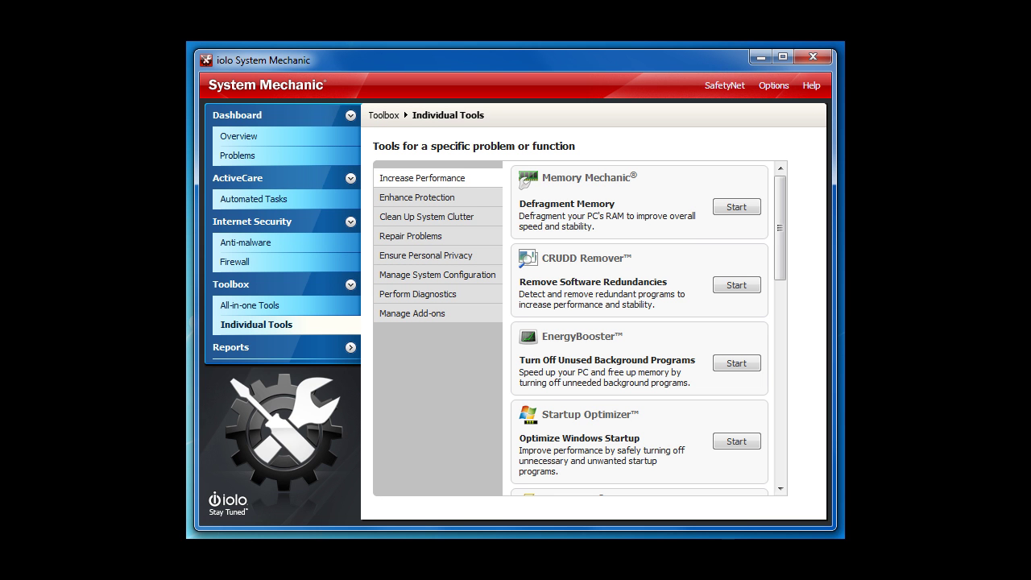
- Start Startup Optimizer from the Individual Tools and bring up its list of potentially unwanted startup programs
scroll(649, 328, down, 5)
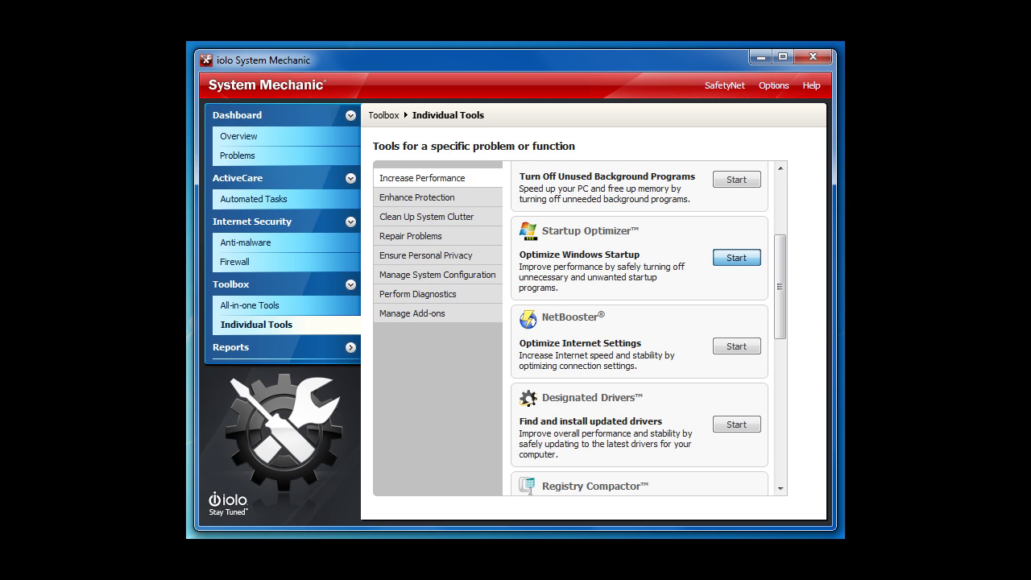
click(736, 257)
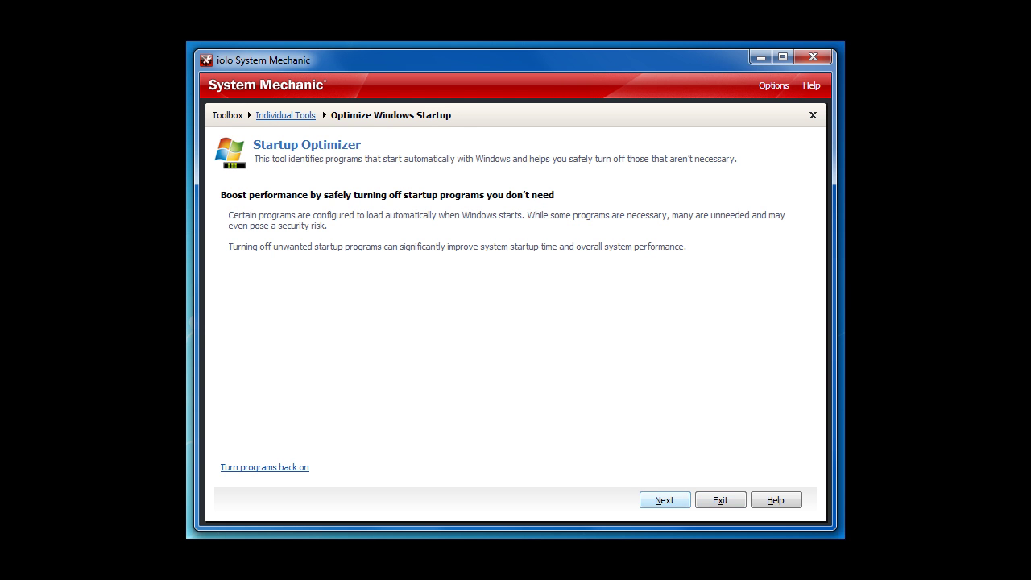
key(Return)
key(Return)
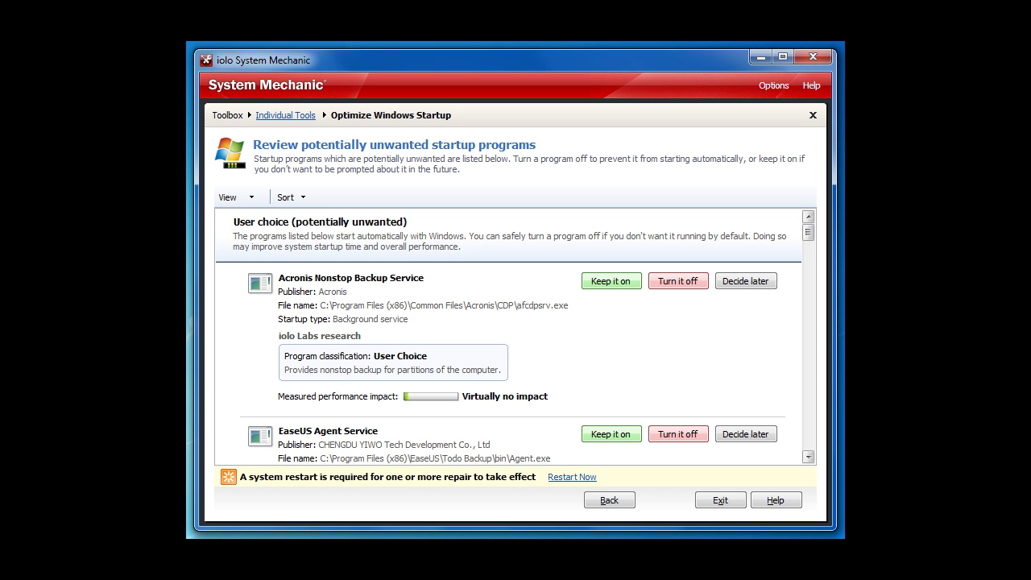
- Turn off automatic startup for the three GenericAskToolbar.dll entries and the Microsoft Office Groove Audit Service
scroll(515, 336, down, 3)
scroll(516, 336, down, 4)
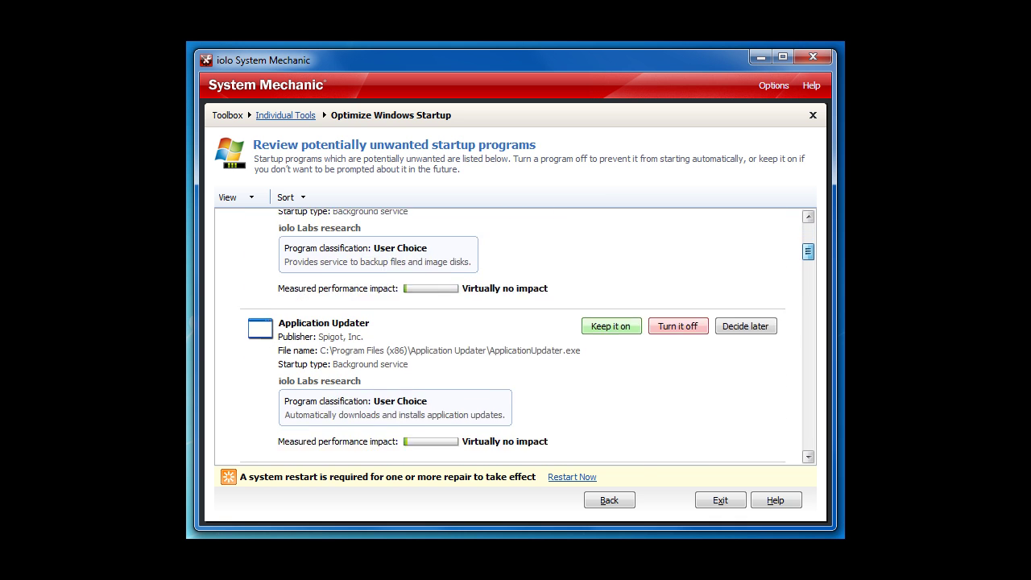
scroll(515, 337, down, 1)
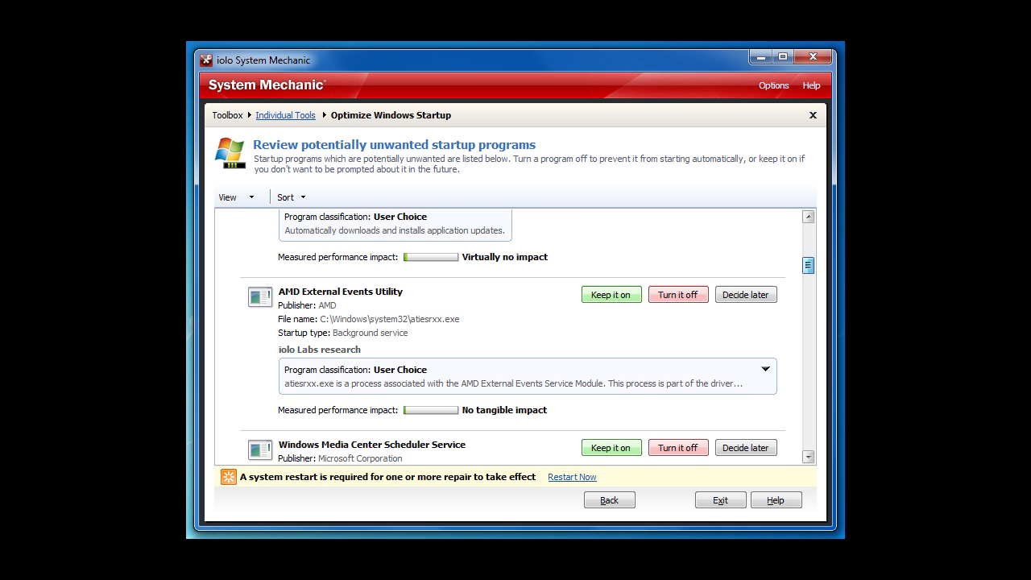
scroll(515, 337, down, 6)
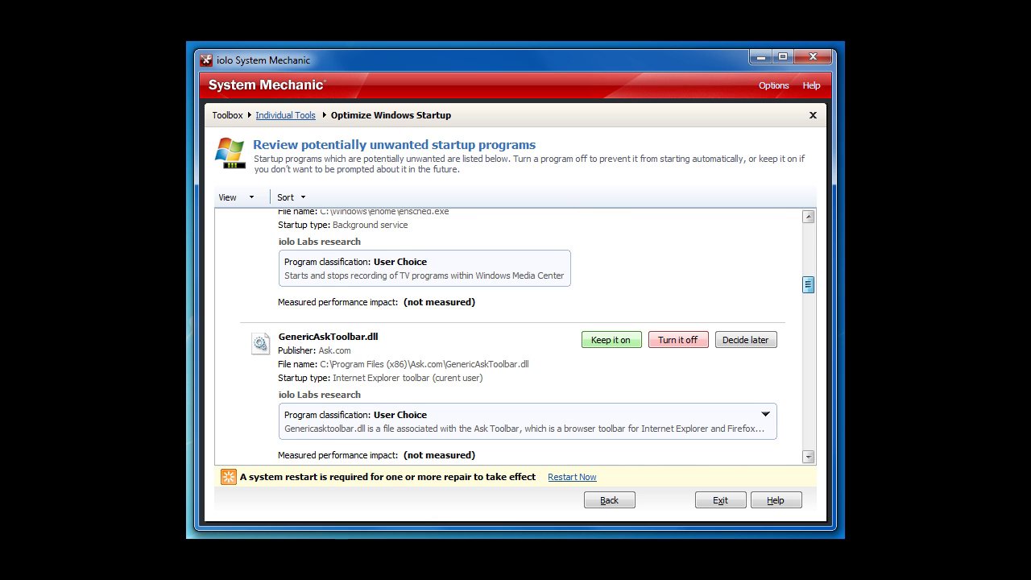
scroll(516, 337, down, 2)
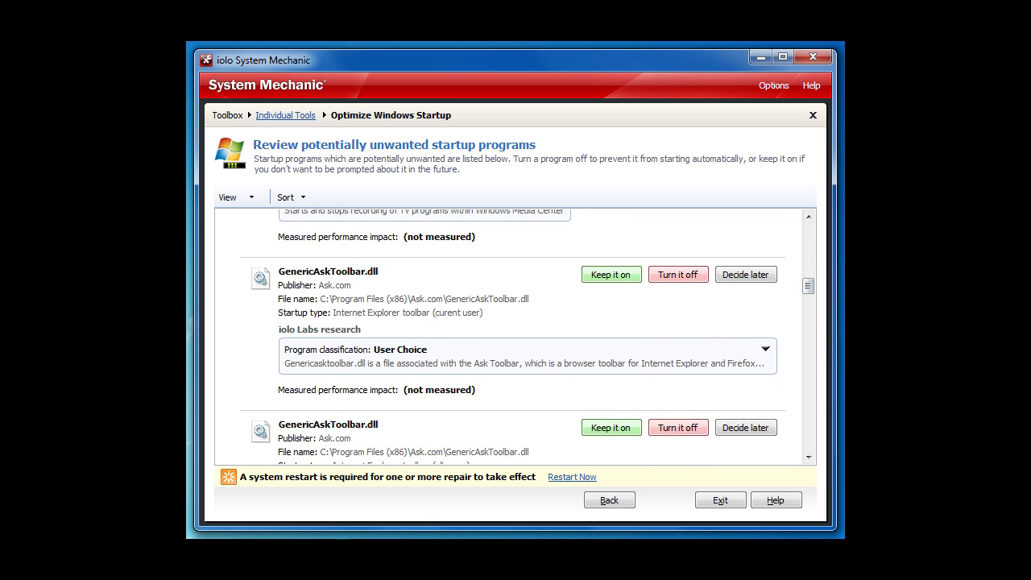
click(678, 275)
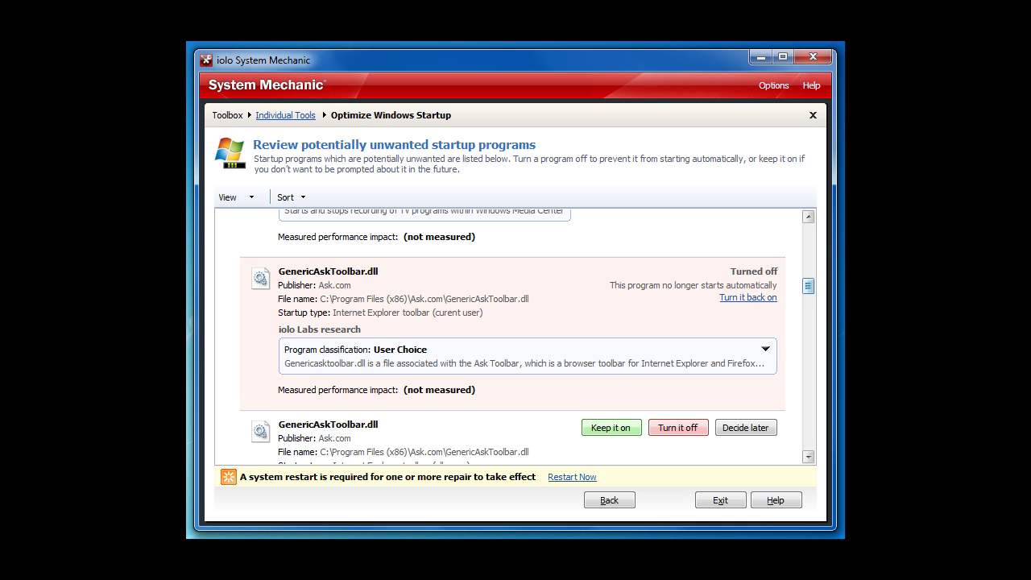
scroll(516, 336, down, 3)
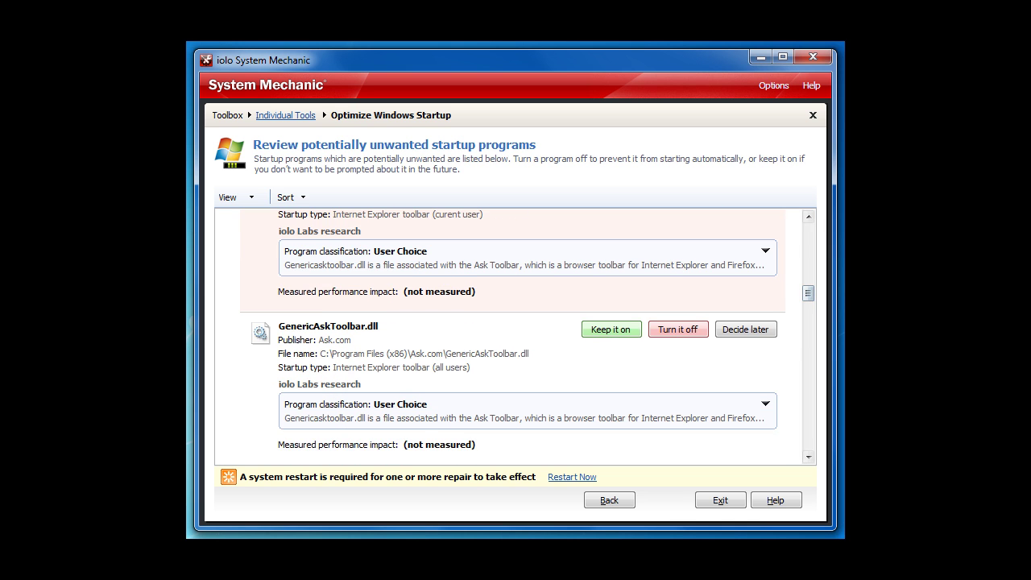
click(679, 330)
scroll(515, 336, down, 5)
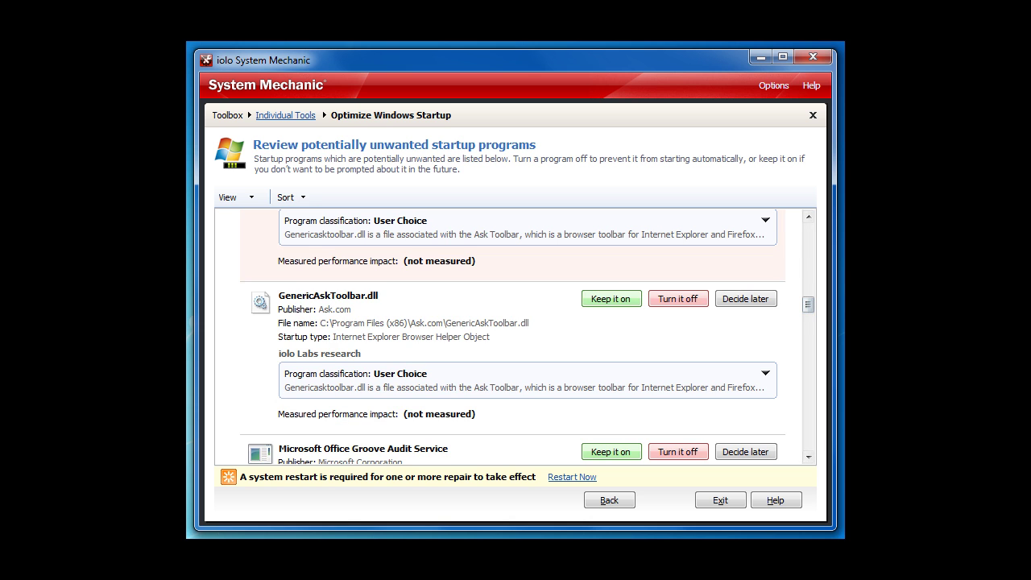
click(678, 298)
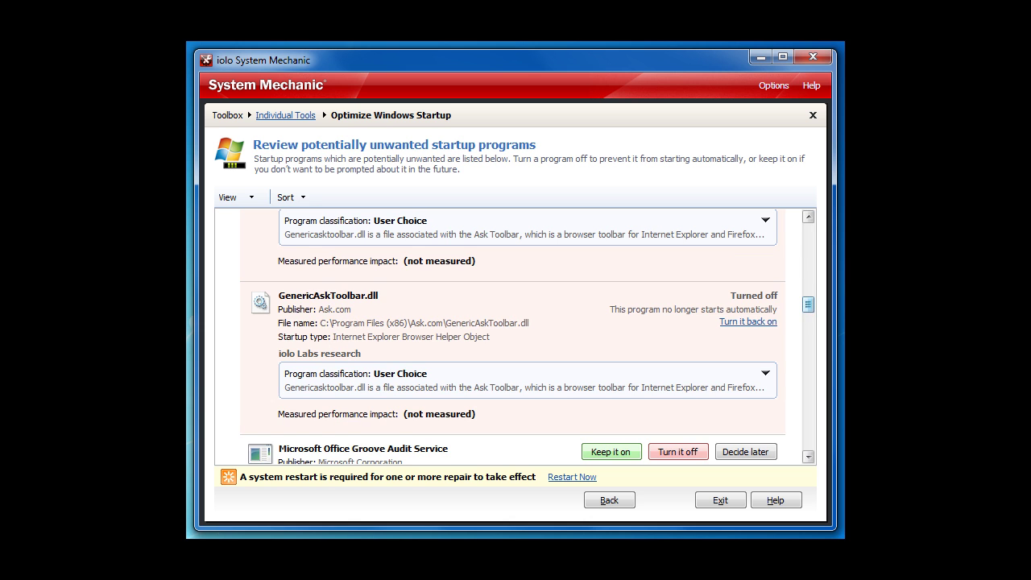
scroll(516, 336, down, 3)
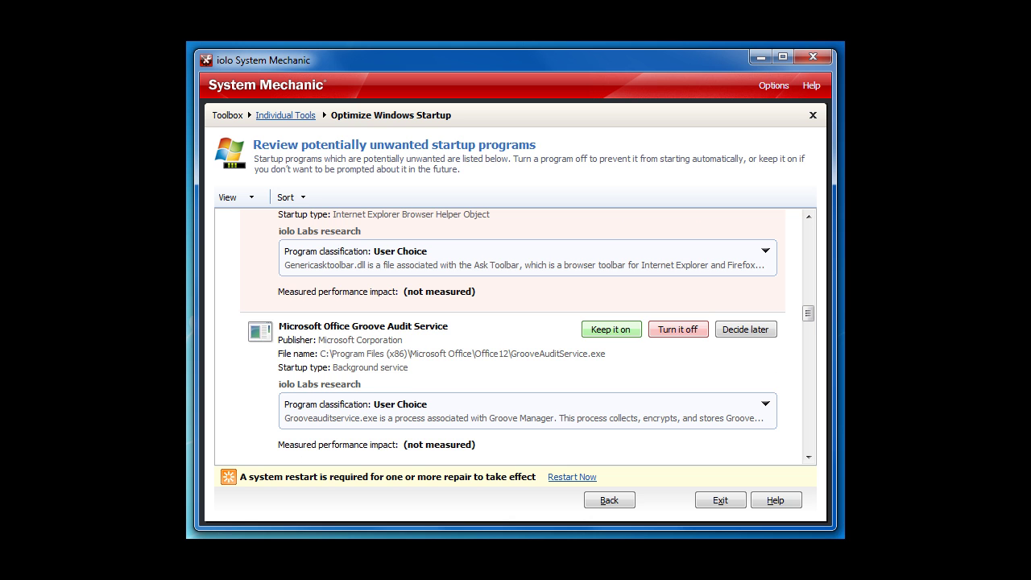
click(677, 329)
- Review the remaining potentially unwanted startup programs from GrooveMonitor.exe to WindowsLiveLogin.dll, and exit Startup Optimizer
scroll(516, 337, down, 5)
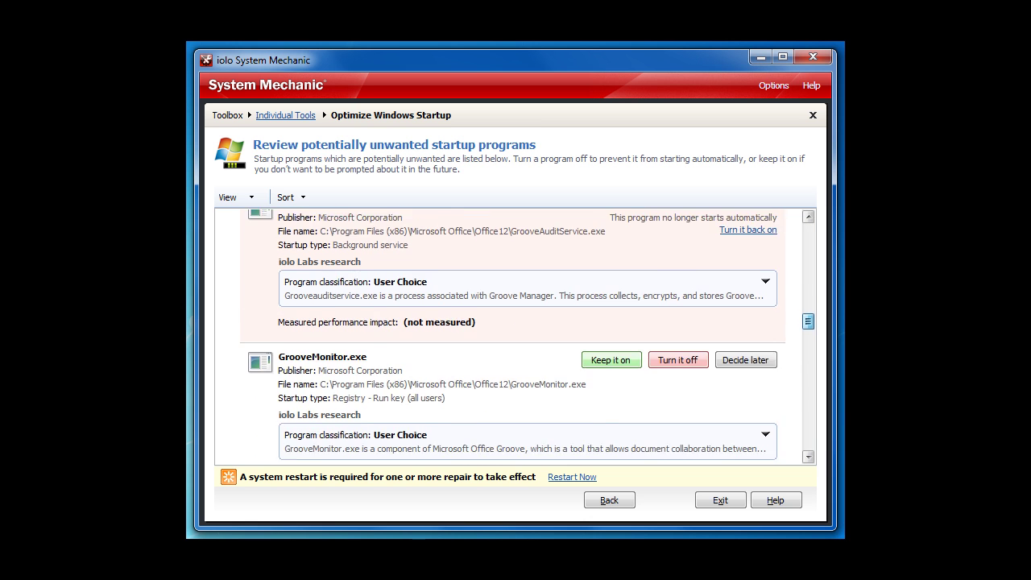
scroll(515, 337, down, 6)
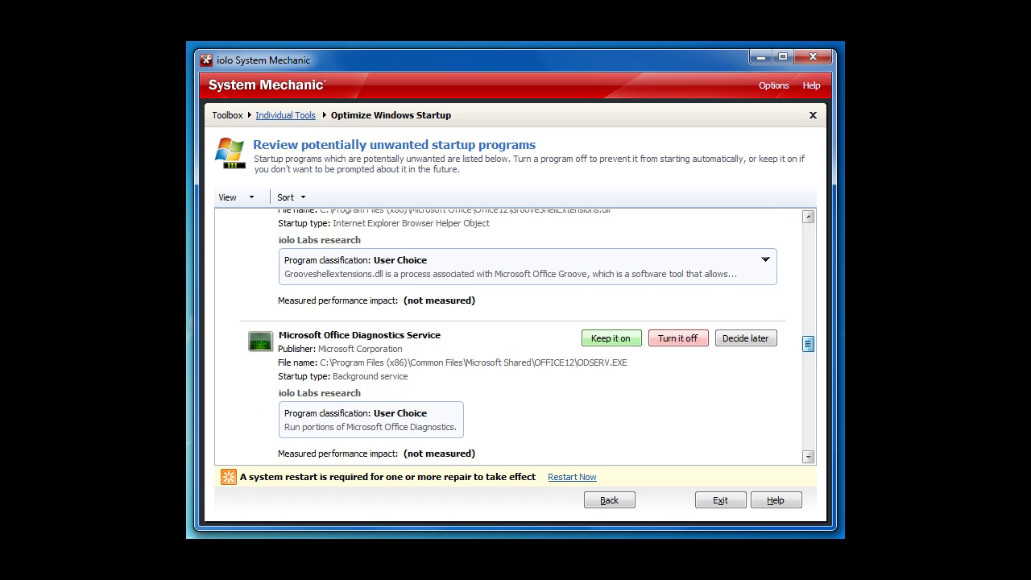
scroll(516, 337, down, 7)
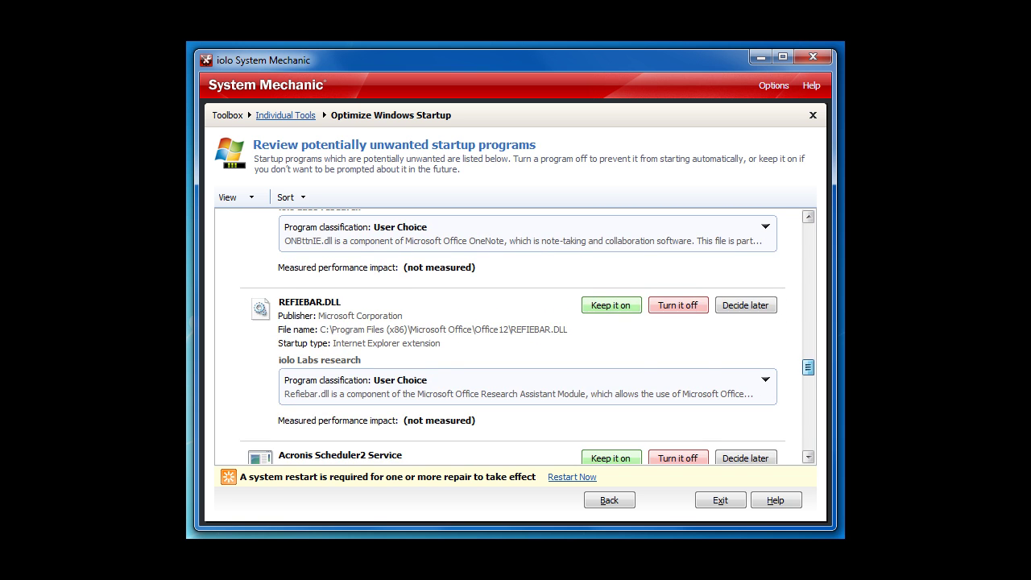
scroll(516, 337, down, 4)
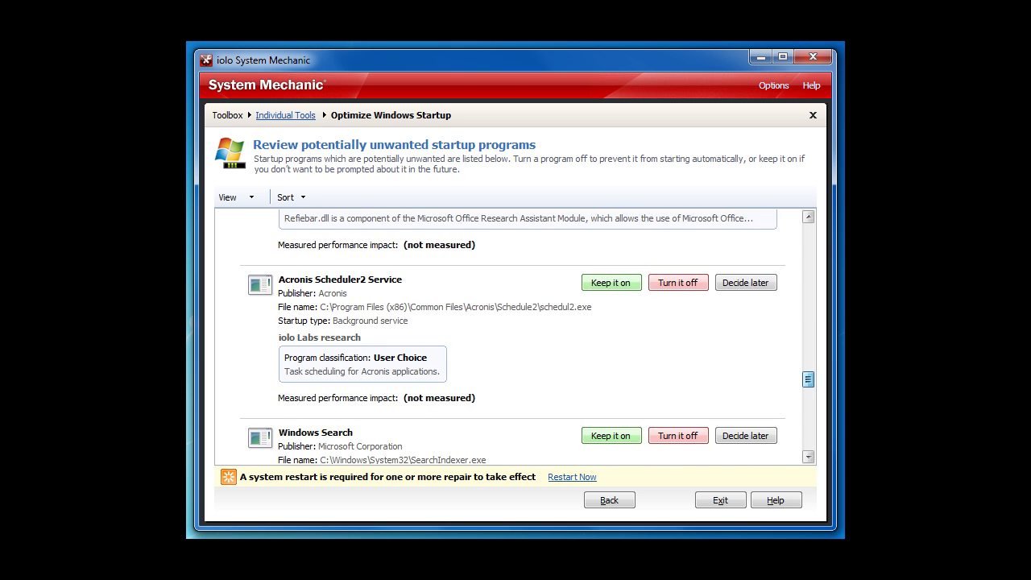
scroll(516, 337, down, 8)
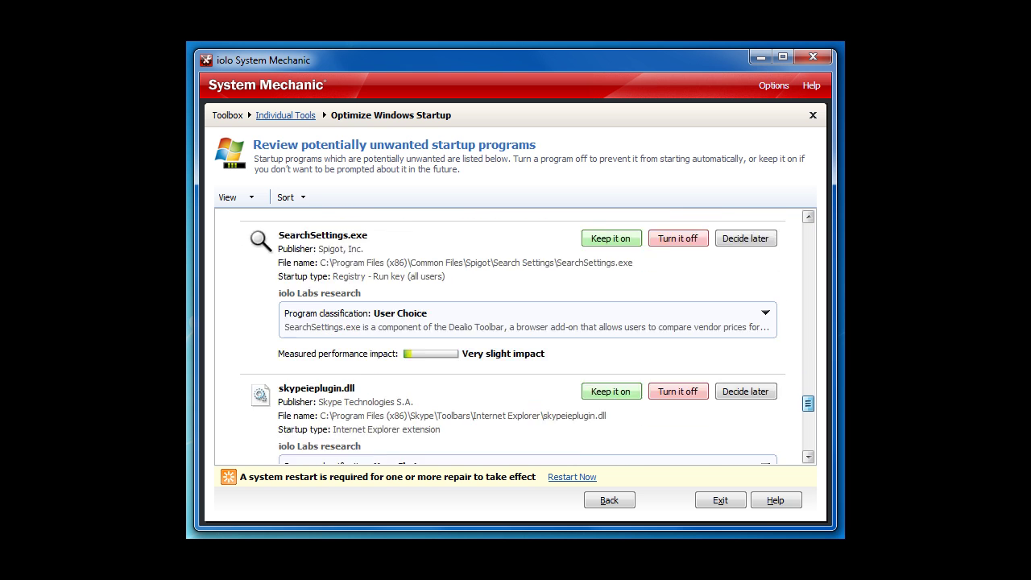
scroll(516, 336, down, 3)
scroll(516, 337, down, 4)
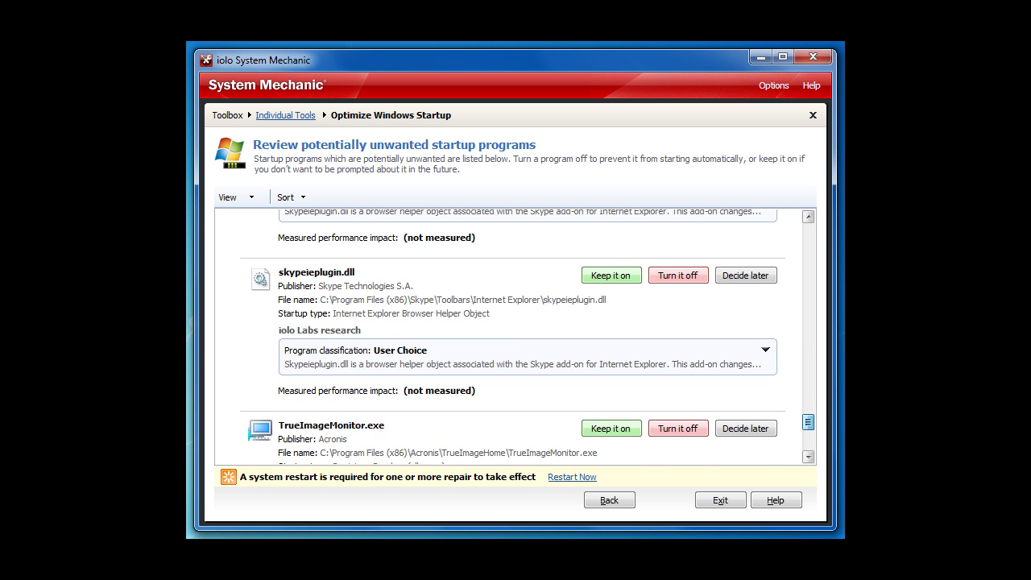
scroll(516, 336, down, 7)
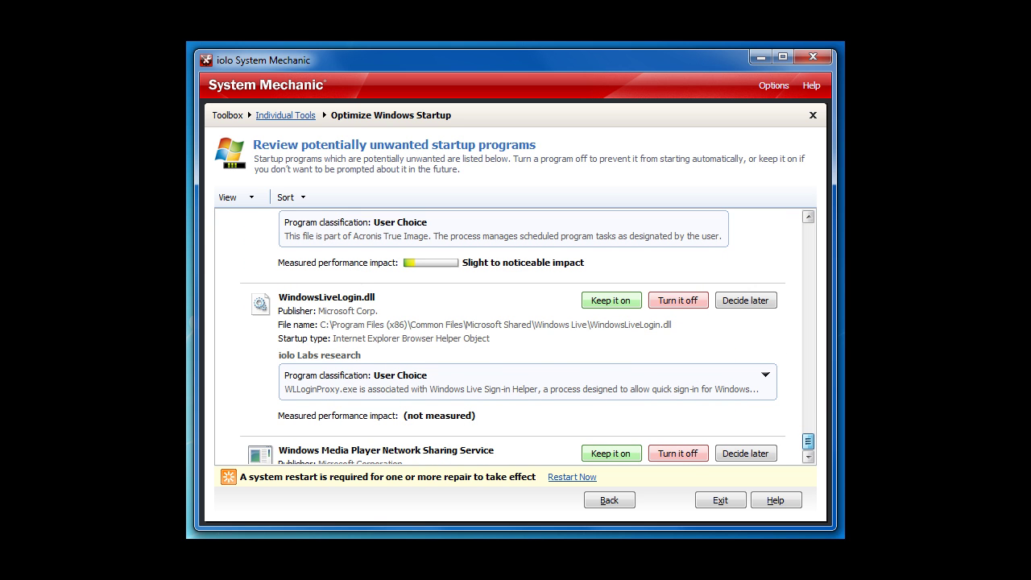
click(720, 500)
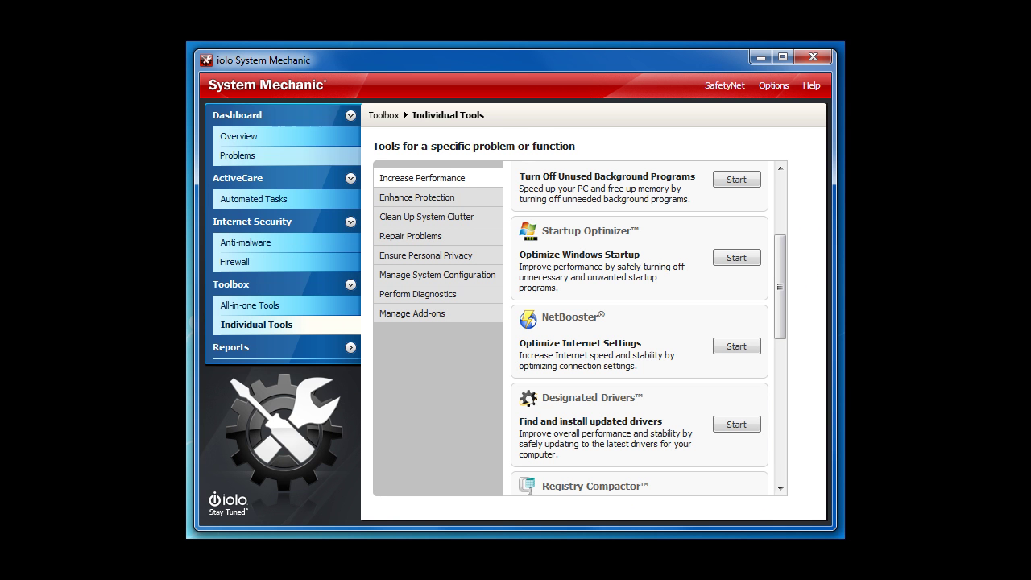
- Review SafetyNet from the Dashboard overview, marking both Optimize Registry actions and Optimize Internet performance, and view the turned-off startup programs before exiting
click(251, 136)
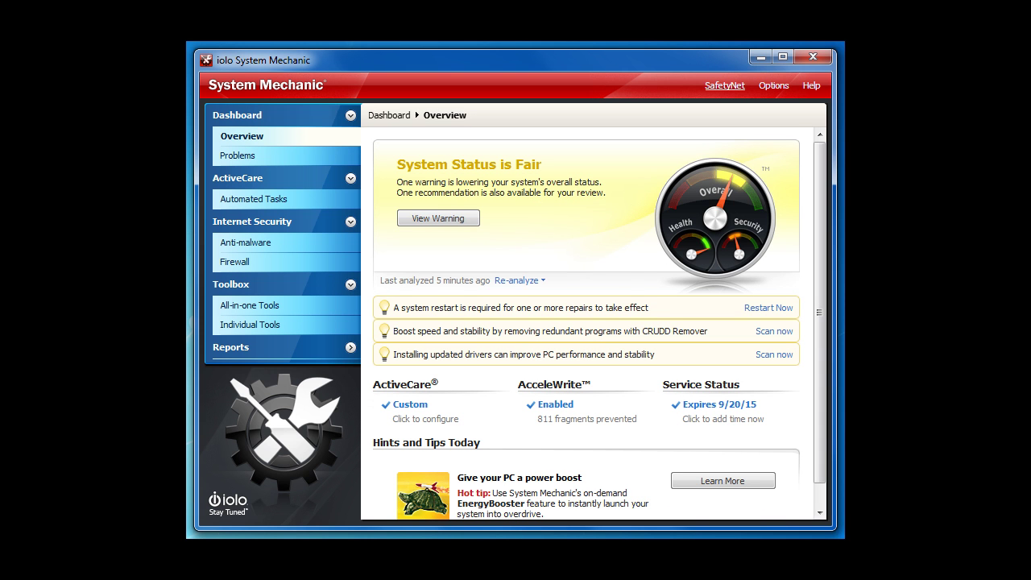
click(725, 85)
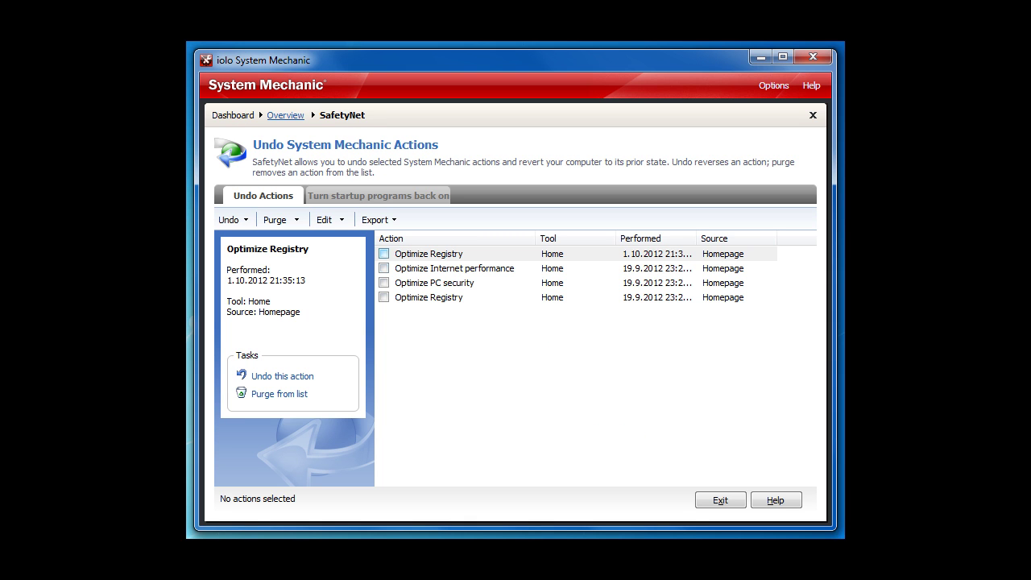
click(384, 254)
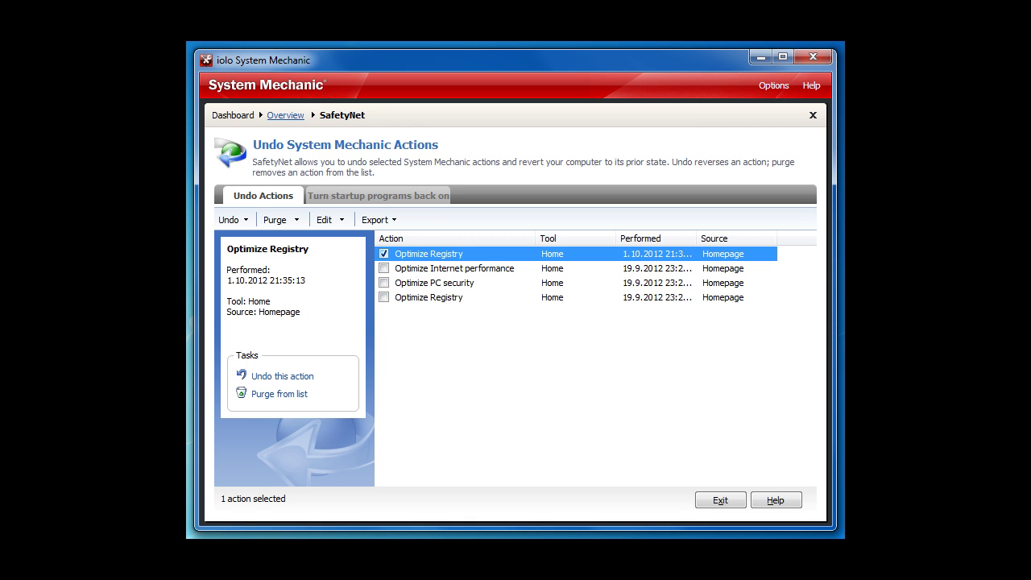
click(383, 269)
click(384, 297)
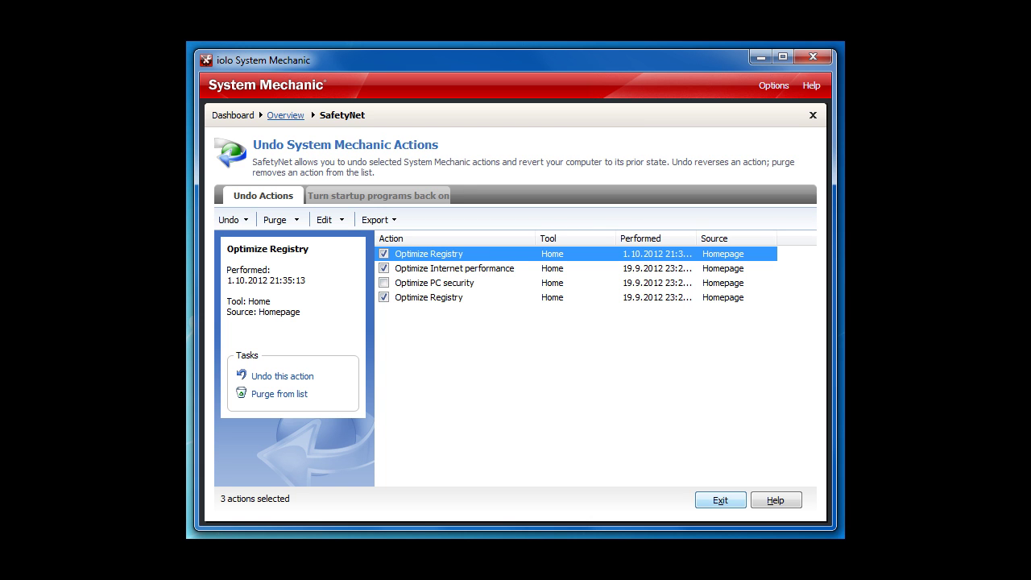
click(378, 196)
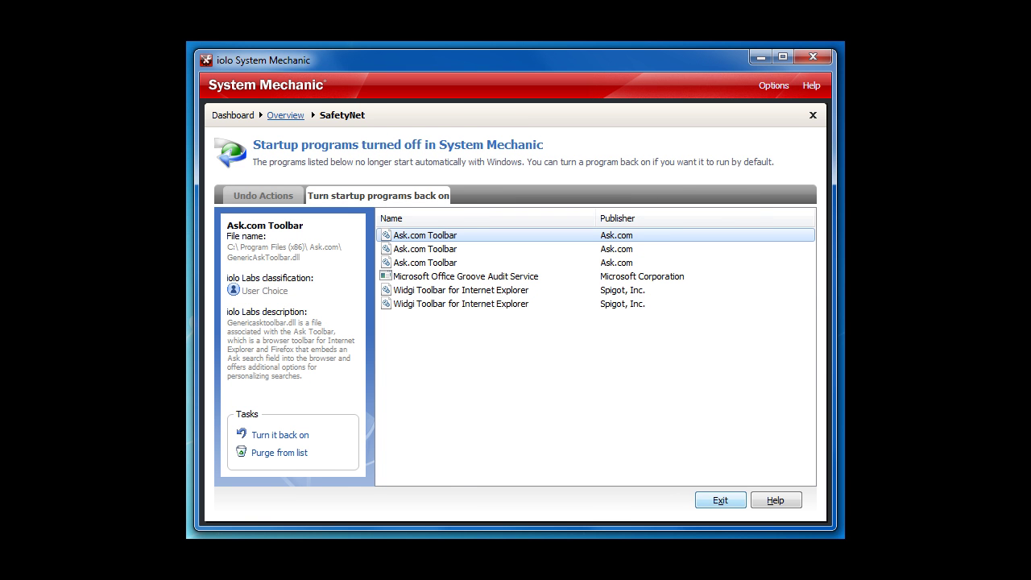
click(720, 500)
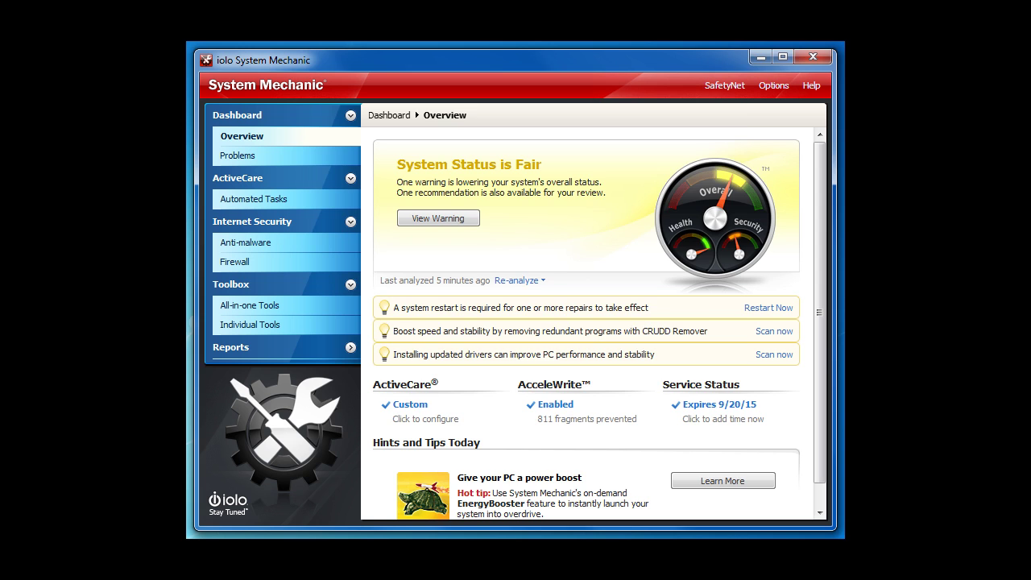
- Review the program options for SafetyNet, ActiveCare, Dashboard alerts, boot-time actions and general settings, and leave them without saving
click(775, 85)
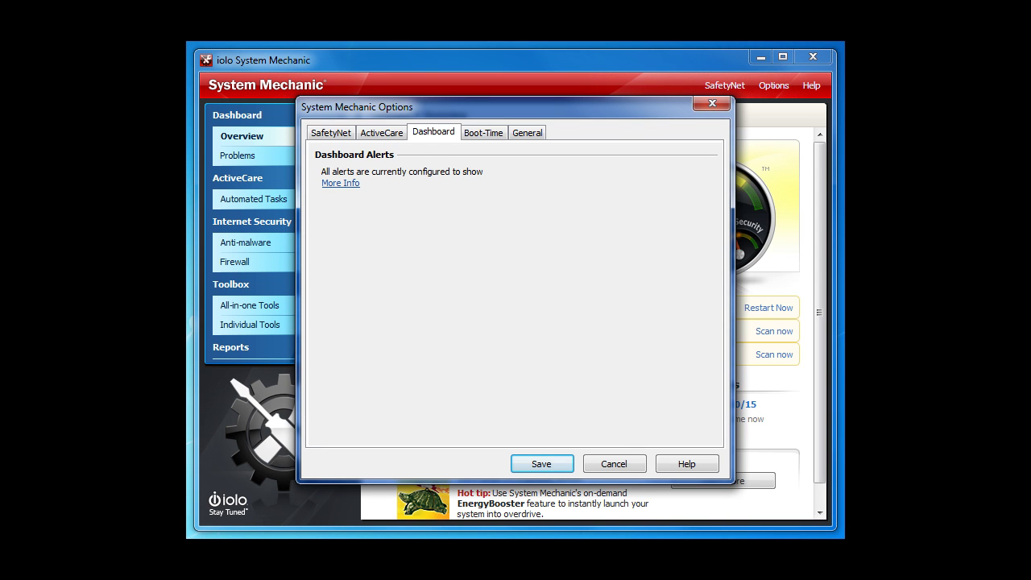
click(331, 133)
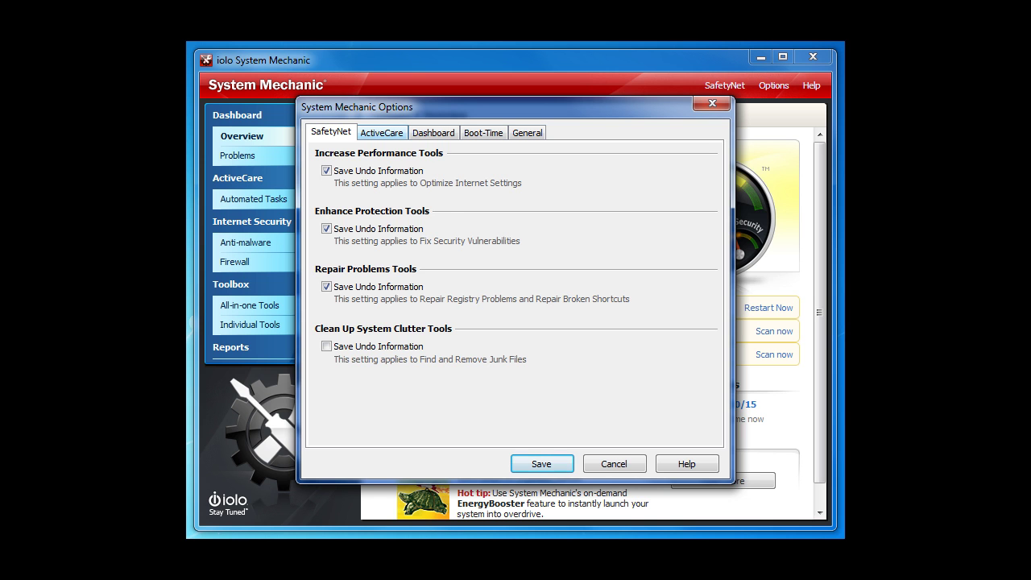
click(381, 132)
click(433, 132)
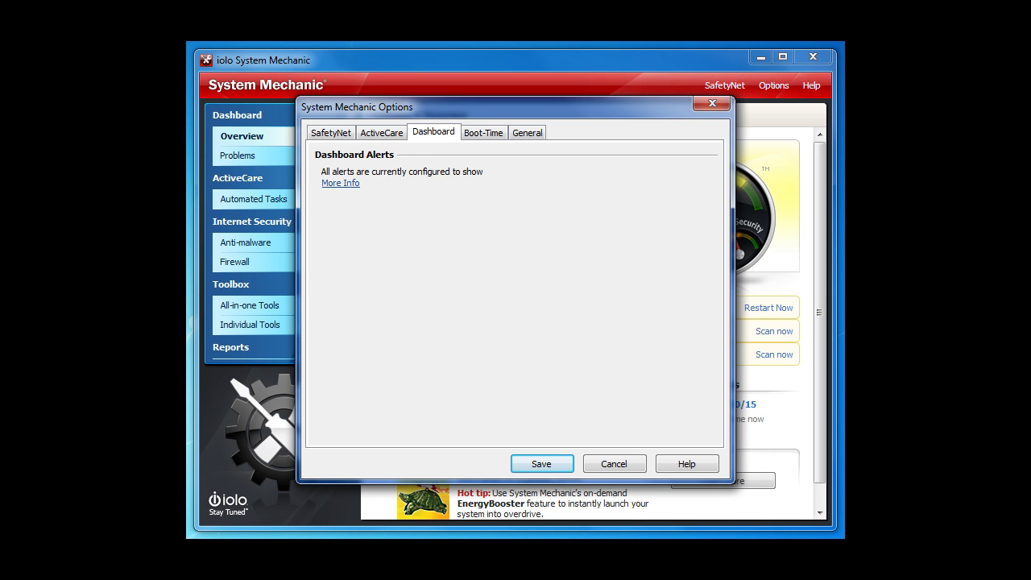
click(483, 132)
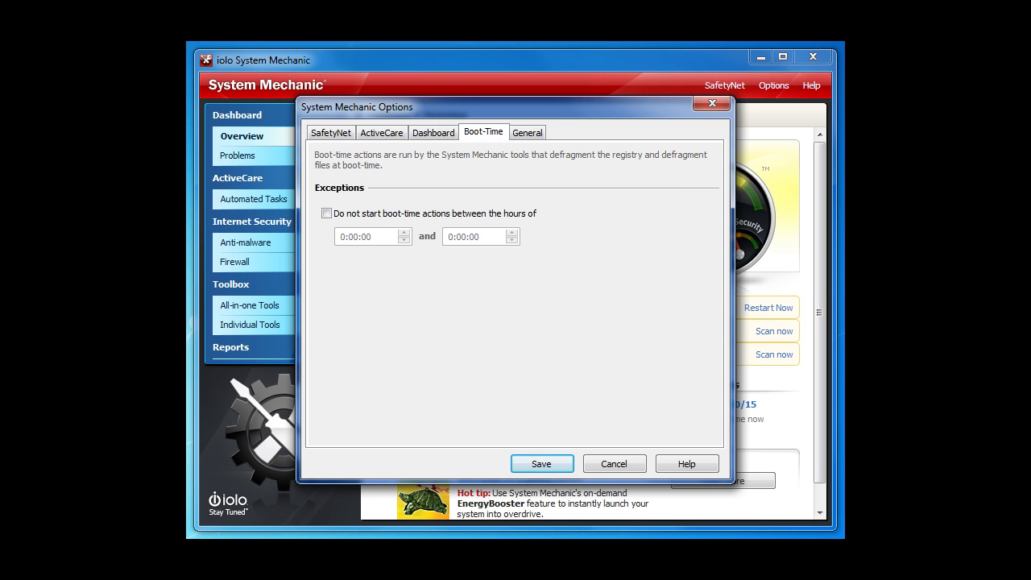
click(528, 132)
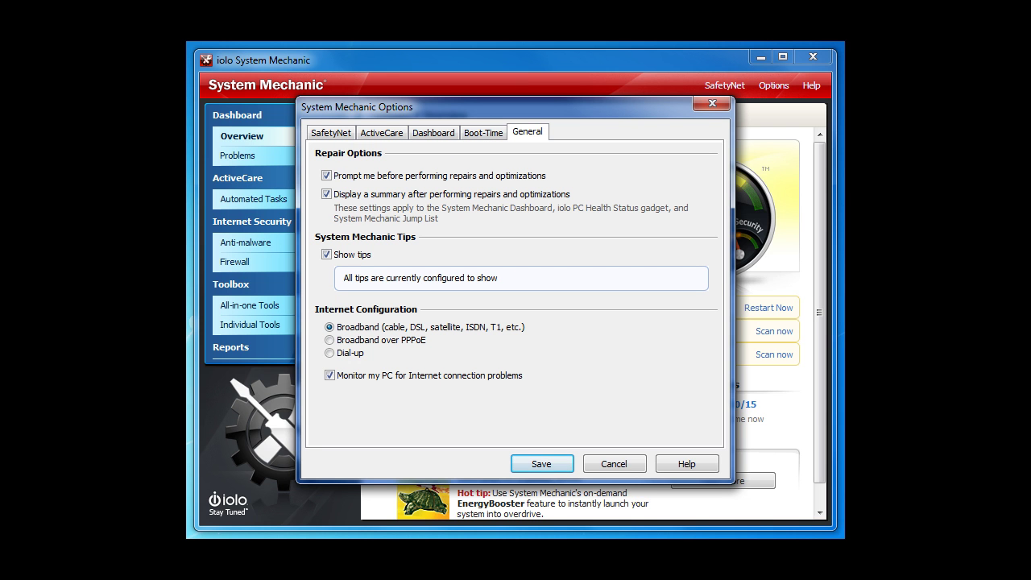
click(712, 104)
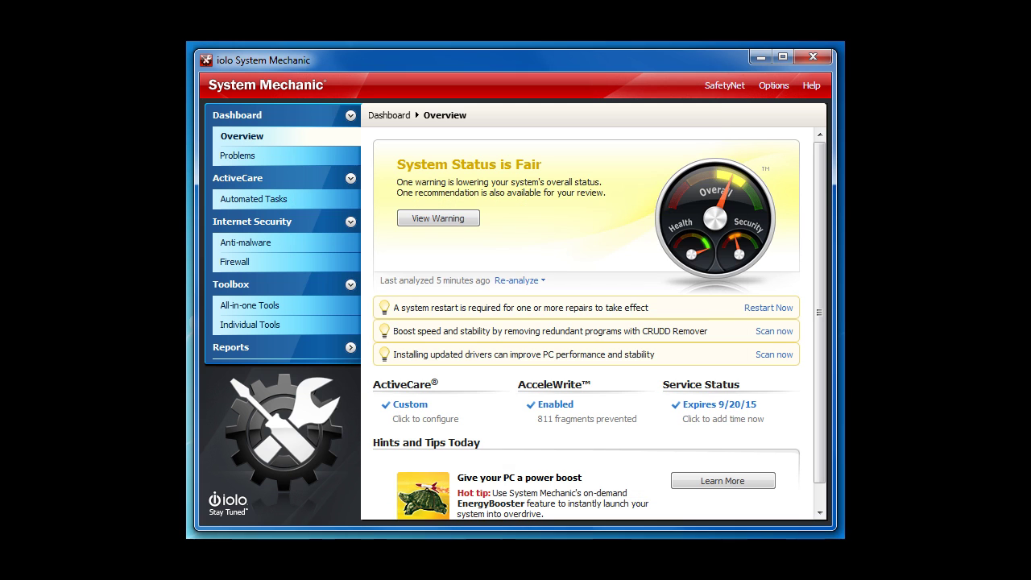
- Show the program's About information with its version, product license and tune-up definitions
click(811, 85)
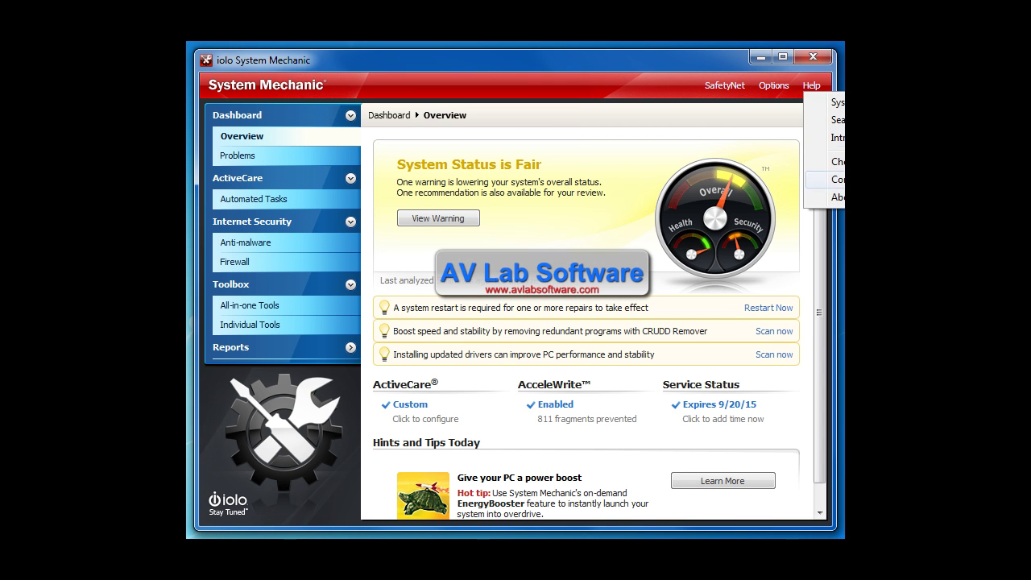
click(830, 197)
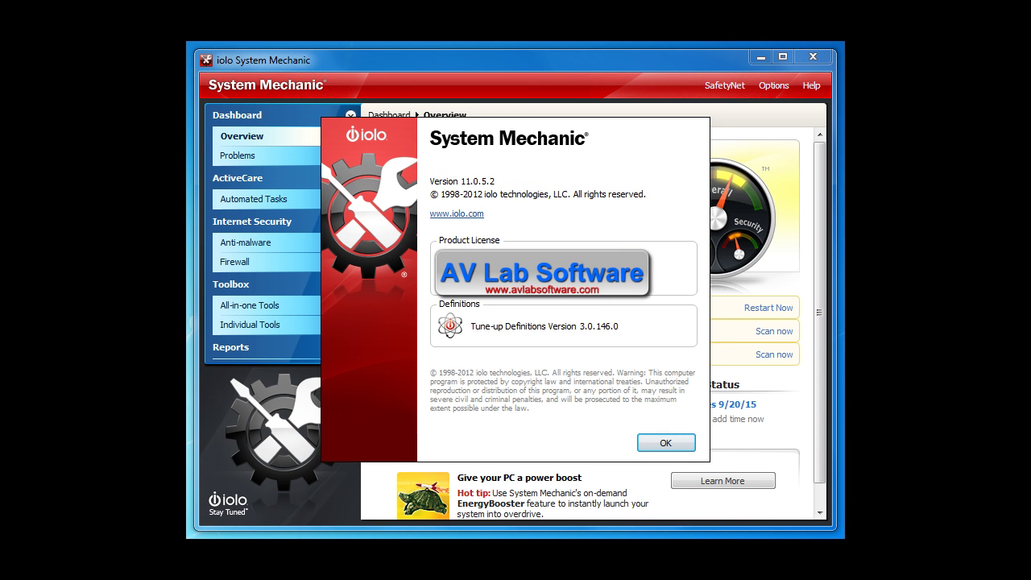